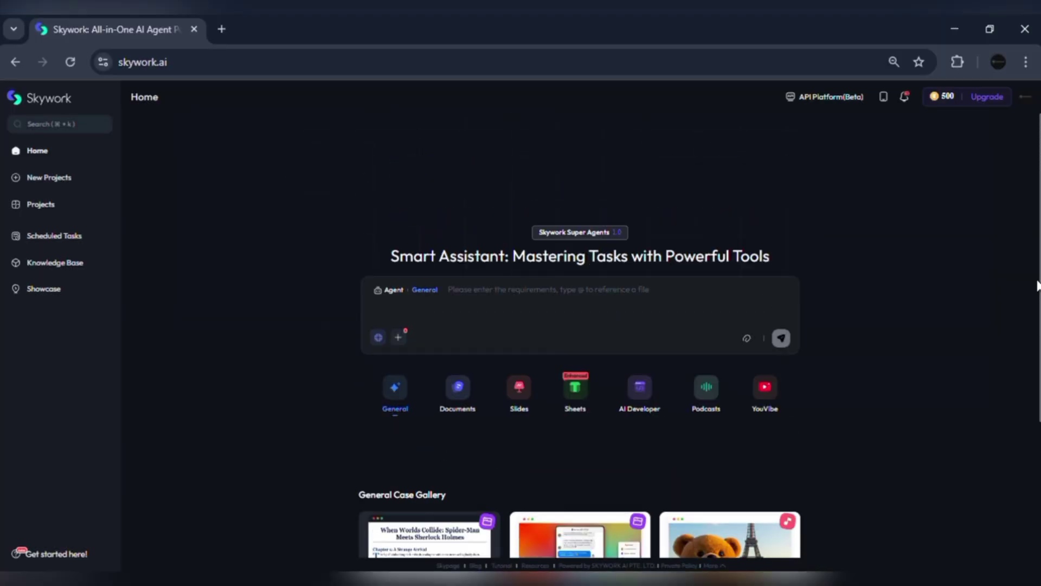
Send the prompt for a 10-slide AI ethics and media literacy lesson for a 45-minute high school class
{"action": "scroll", "coordinate": [1038, 286], "scroll_direction": "down", "scroll_amount": 4}
{"action": "scroll", "coordinate": [1036, 191], "scroll_direction": "up", "scroll_amount": 4}
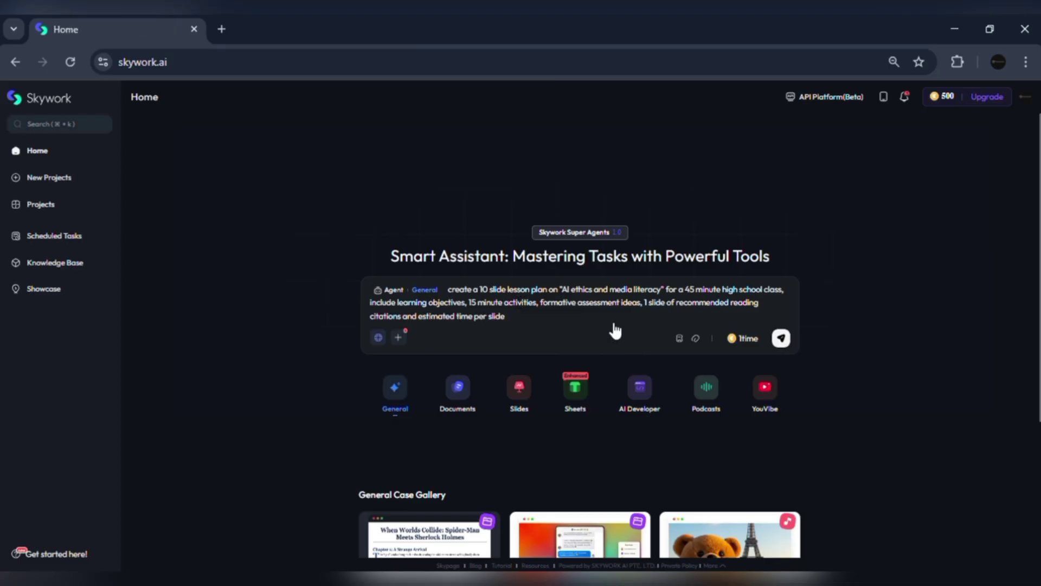
{"action": "key", "text": "Return"}
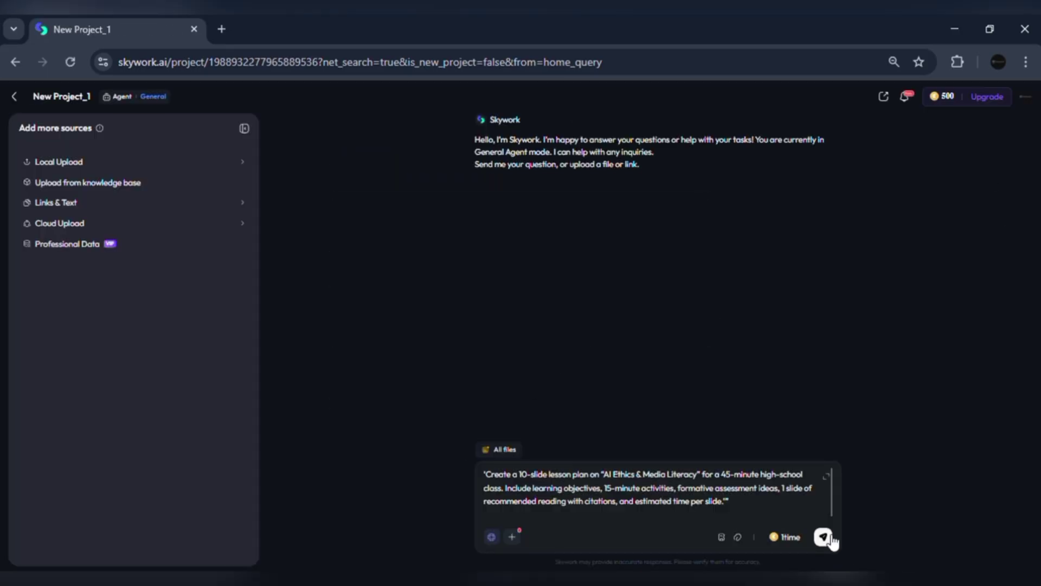
Generate slides with 11–15 pages, hands-on demonstrations and individual reflection, then confirm the outline
{"action": "left_click", "coordinate": [824, 537]}
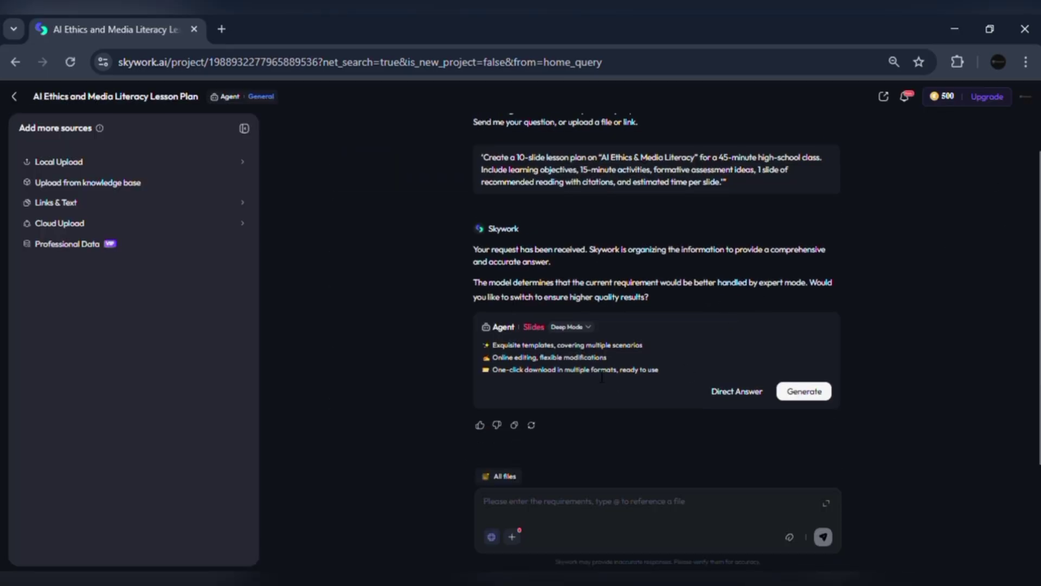
{"action": "left_click", "coordinate": [806, 391]}
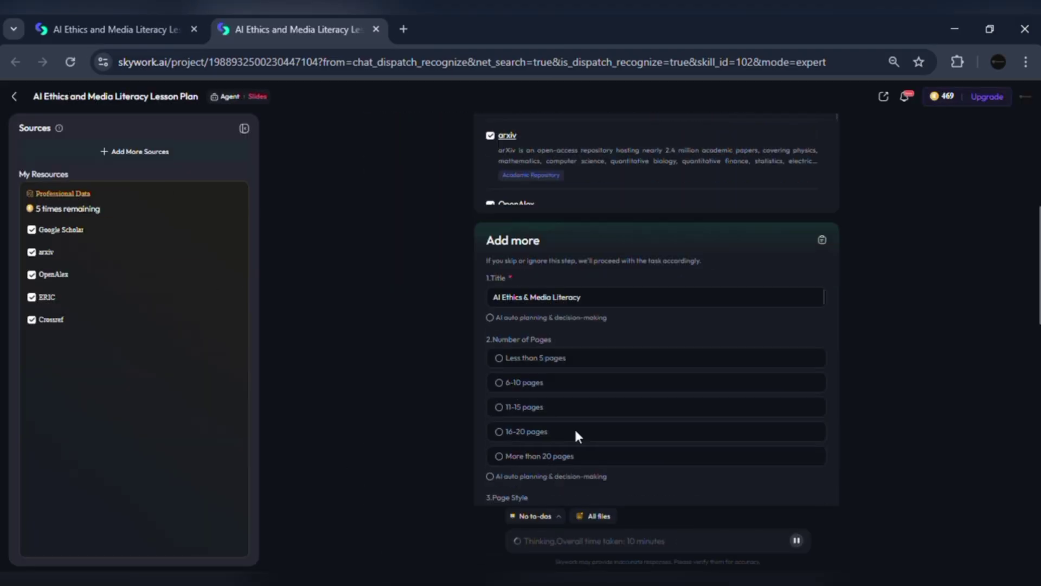
{"action": "left_click_drag", "start_coordinate": [1034, 476], "coordinate": [1036, 310]}
{"action": "scroll", "coordinate": [574, 319], "scroll_direction": "down", "scroll_amount": 11}
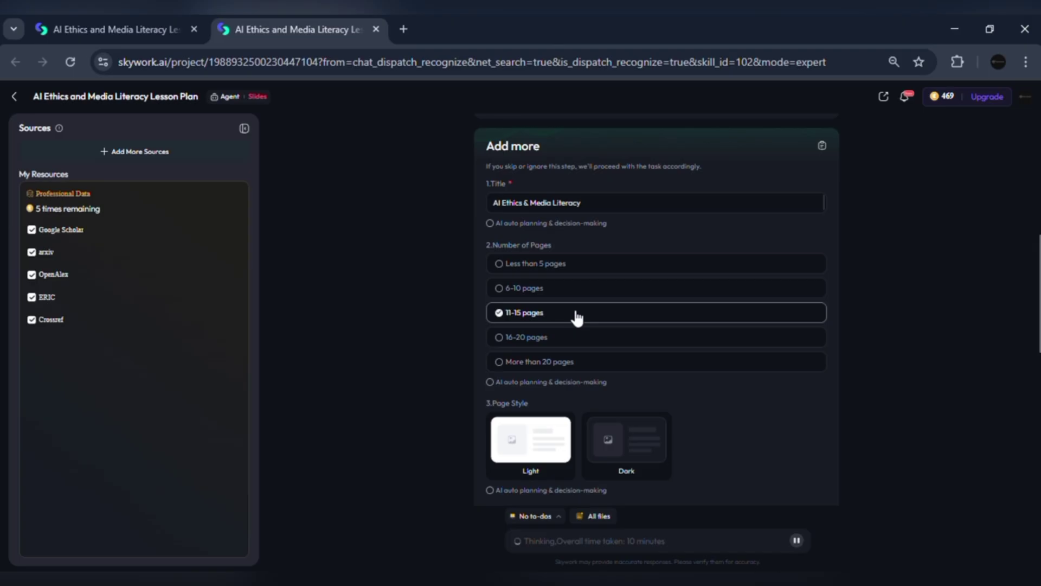
{"action": "left_click", "coordinate": [564, 243]}
{"action": "left_click", "coordinate": [548, 378]}
{"action": "left_click", "coordinate": [793, 455]}
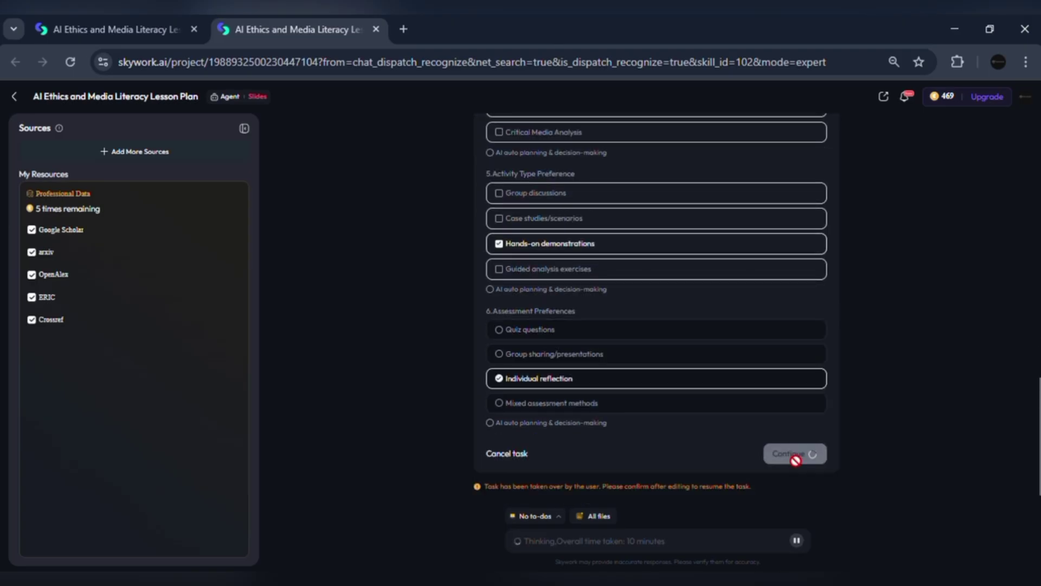
{"action": "left_click", "coordinate": [502, 421]}
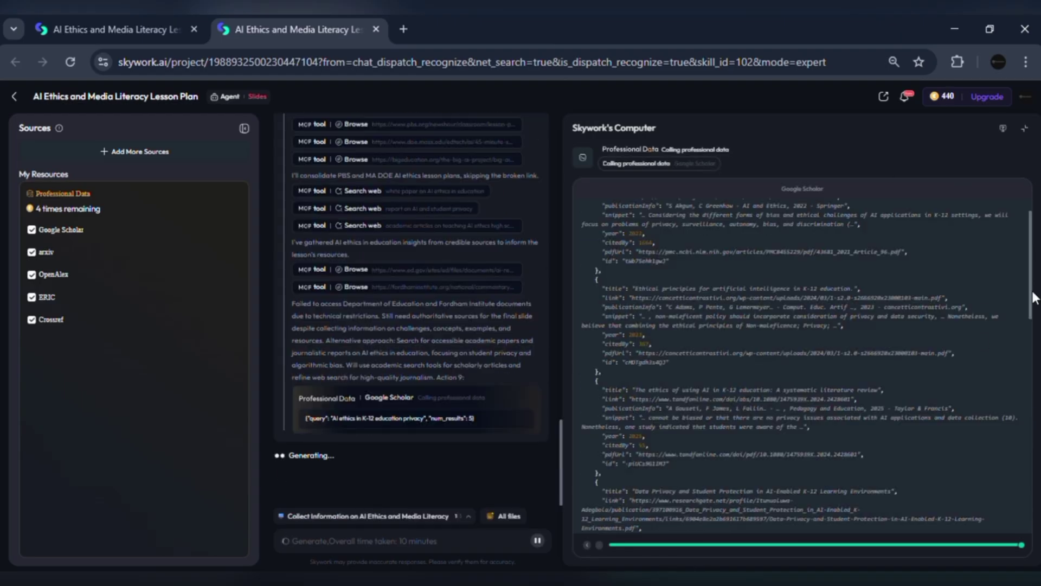
Approve the slide outline and let the 10-page AI Ethics & Media Literacy deck generate
{"action": "left_click_drag", "start_coordinate": [1033, 297], "coordinate": [1009, 217]}
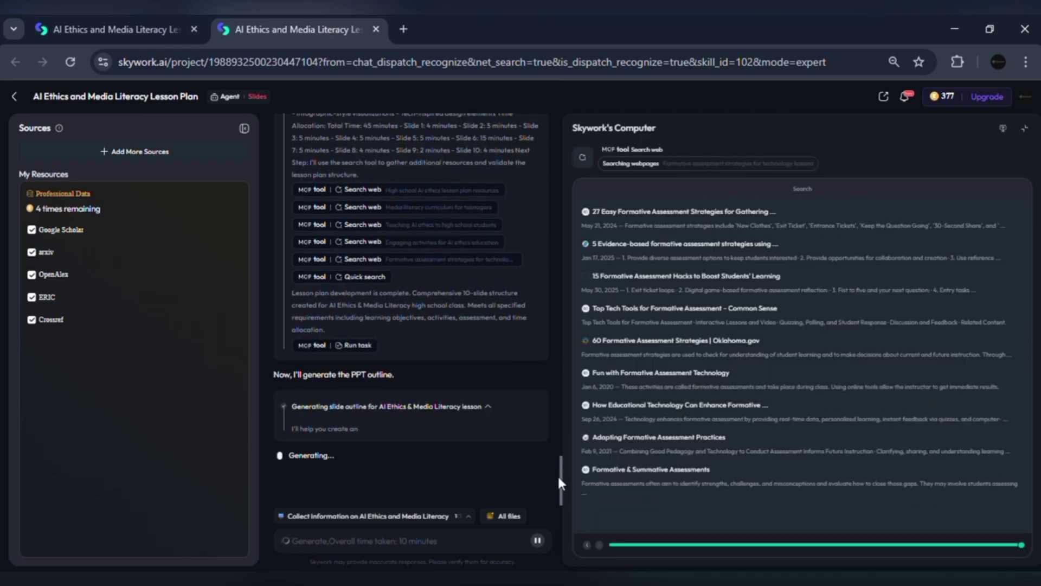
{"action": "left_click_drag", "start_coordinate": [562, 450], "coordinate": [559, 379]}
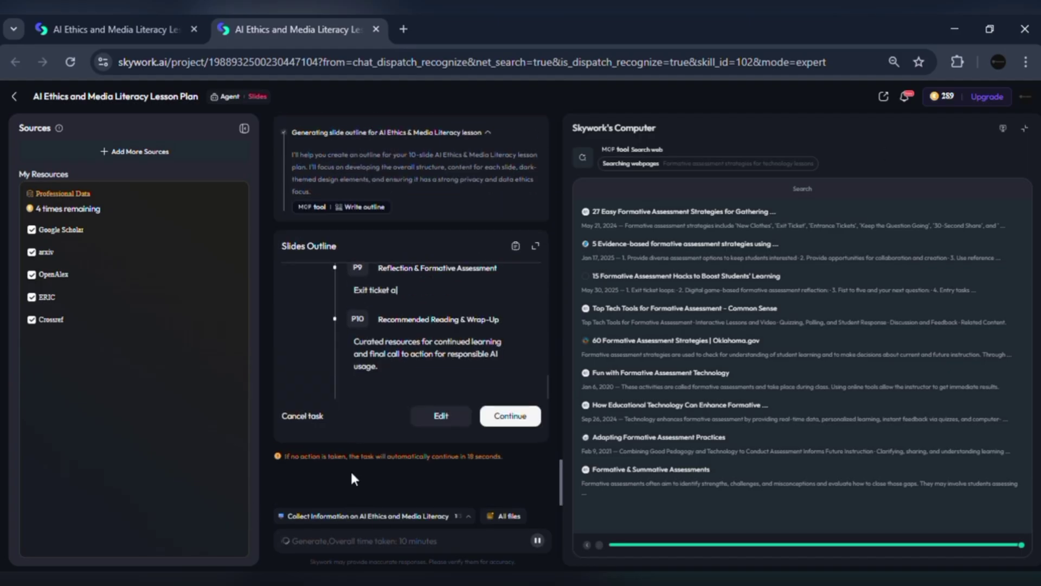
{"action": "left_click", "coordinate": [503, 421]}
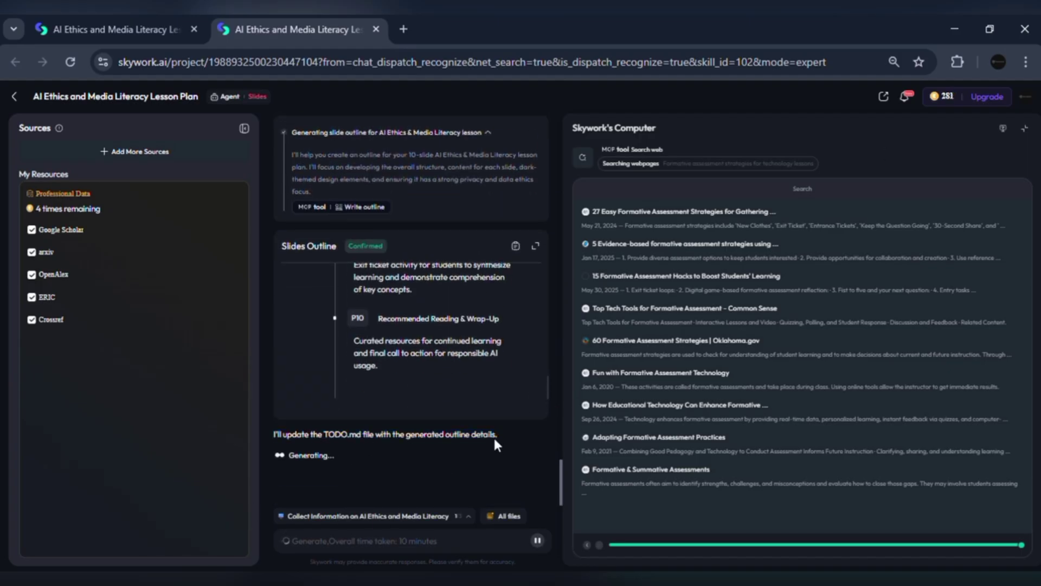
{"action": "mouse_move", "coordinate": [546, 383]}
{"action": "left_mouse_down"}
{"action": "mouse_move", "coordinate": [539, 258]}
{"action": "mouse_move", "coordinate": [545, 400]}
{"action": "left_mouse_up"}
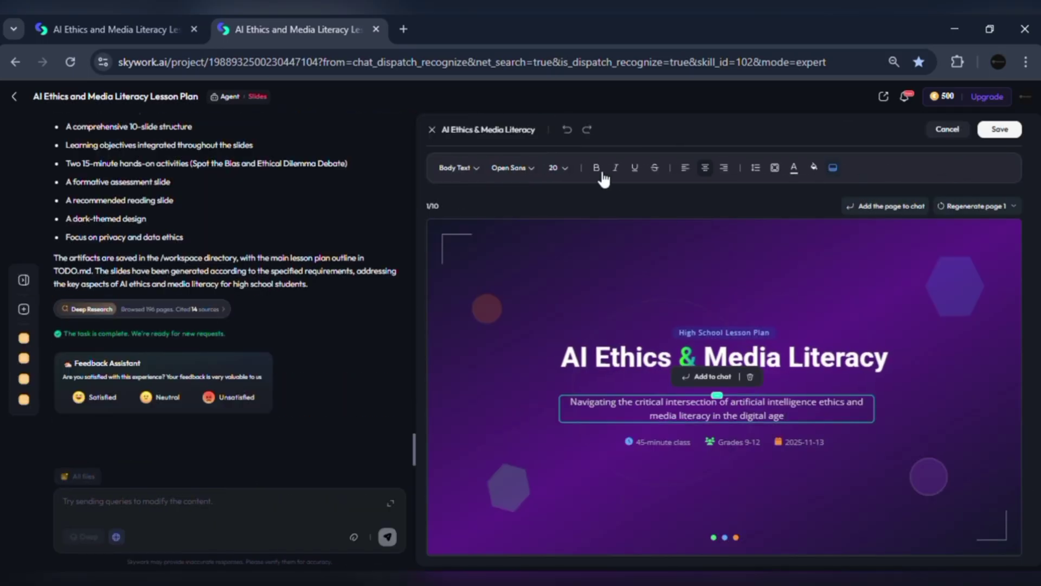
Try editing the slide 1 title and slide 3's In the AI Age heading and Media Literacy text
{"action": "key", "text": "ctrl+a"}
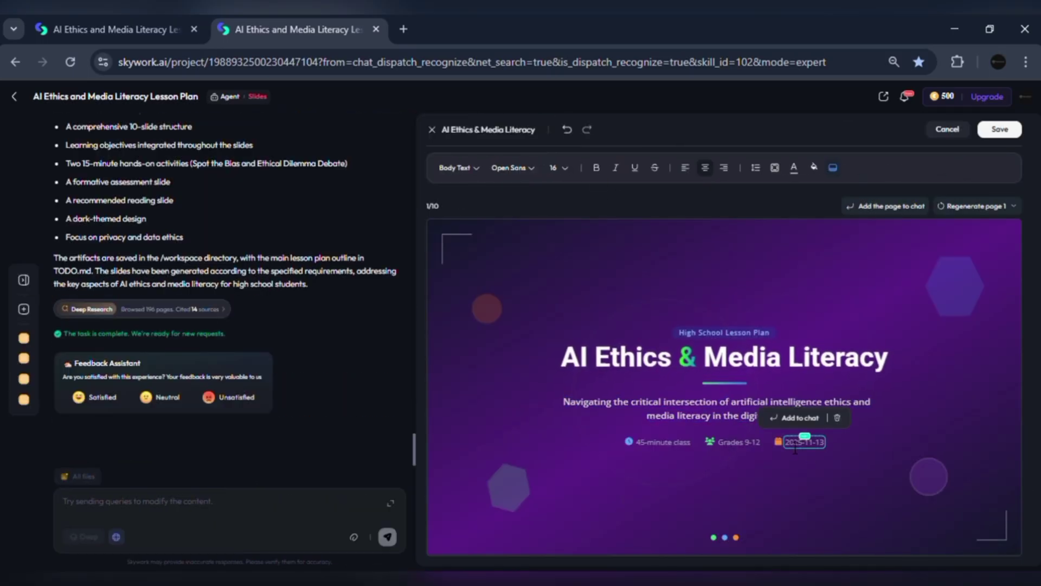
{"action": "left_click", "coordinate": [858, 358]}
{"action": "scroll", "coordinate": [779, 342], "scroll_direction": "down", "scroll_amount": 10}
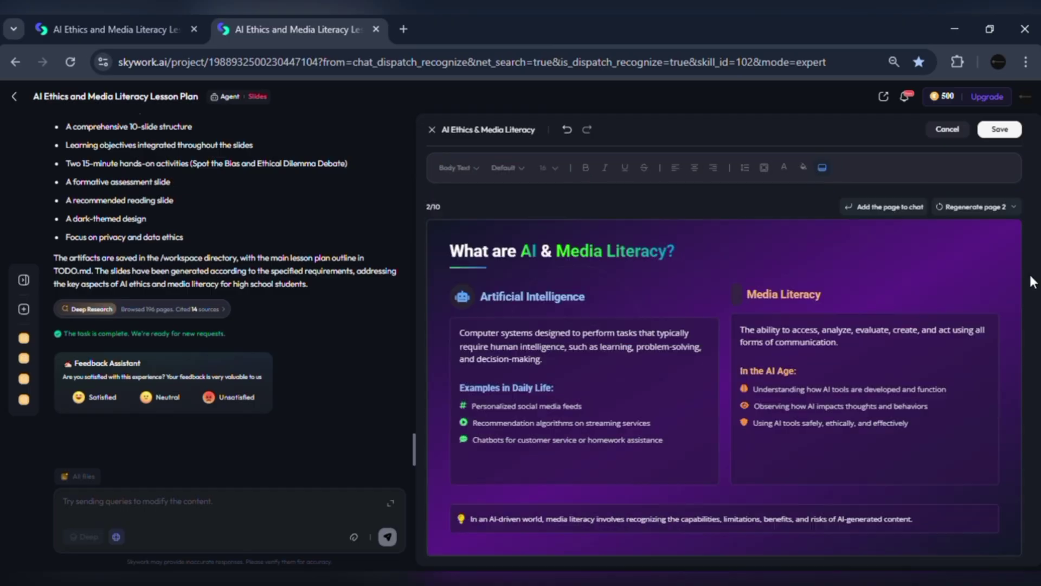
{"action": "left_click", "coordinate": [768, 340]}
{"action": "left_click", "coordinate": [805, 298]}
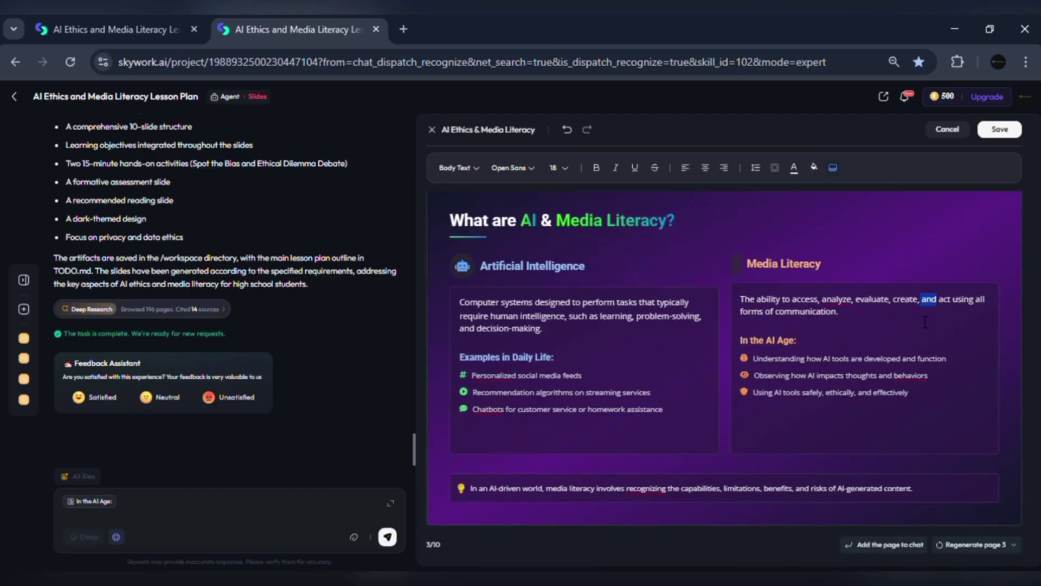
{"action": "left_click", "coordinate": [893, 375]}
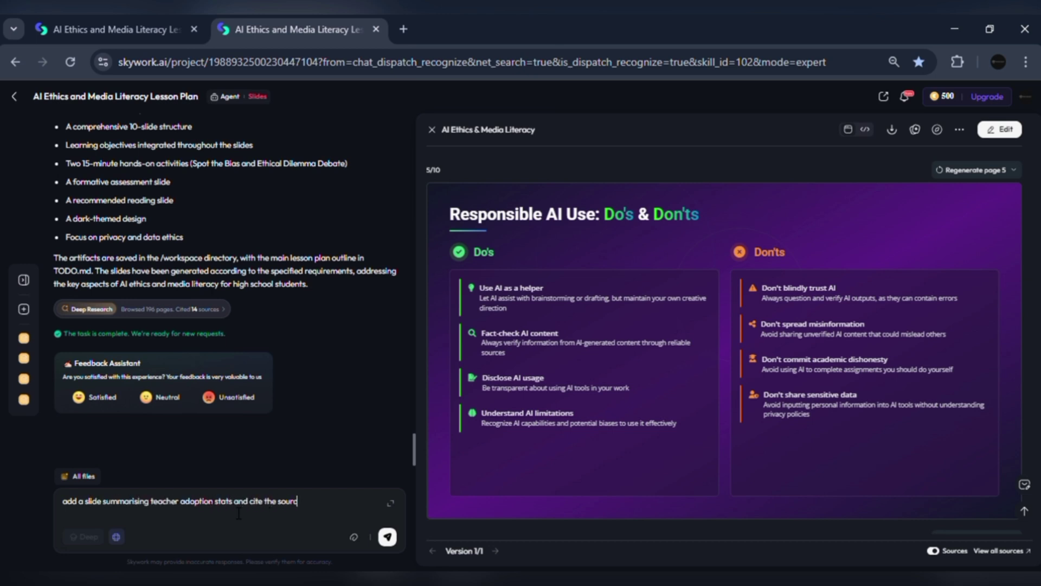
Send the teacher adoption stats slide request and review the new slide citing the Gallup–Walton study
{"action": "type", "text": "e"}
{"action": "key", "text": "Return"}
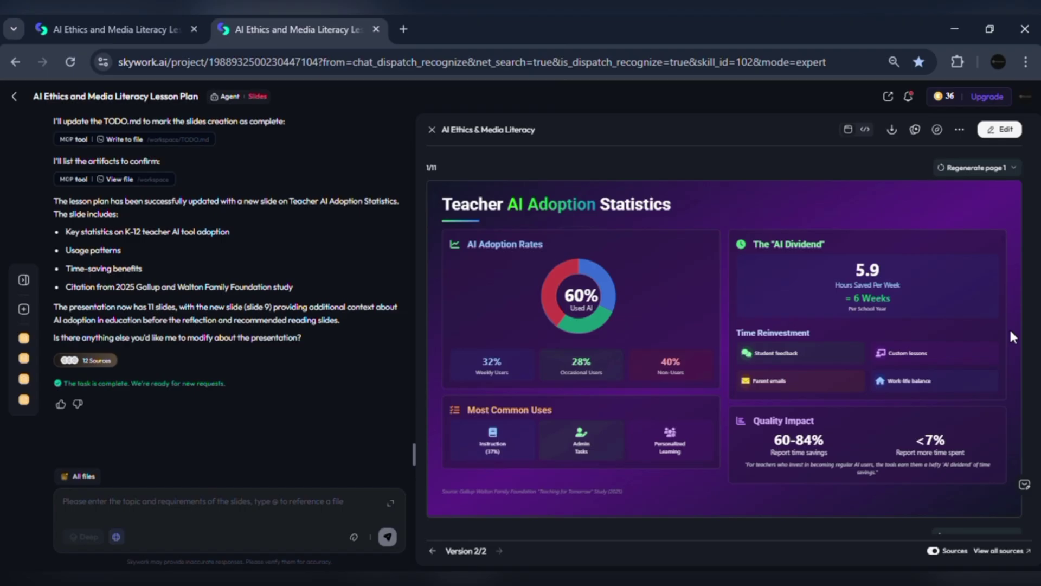
{"action": "scroll", "coordinate": [1010, 328], "scroll_direction": "down", "scroll_amount": 3}
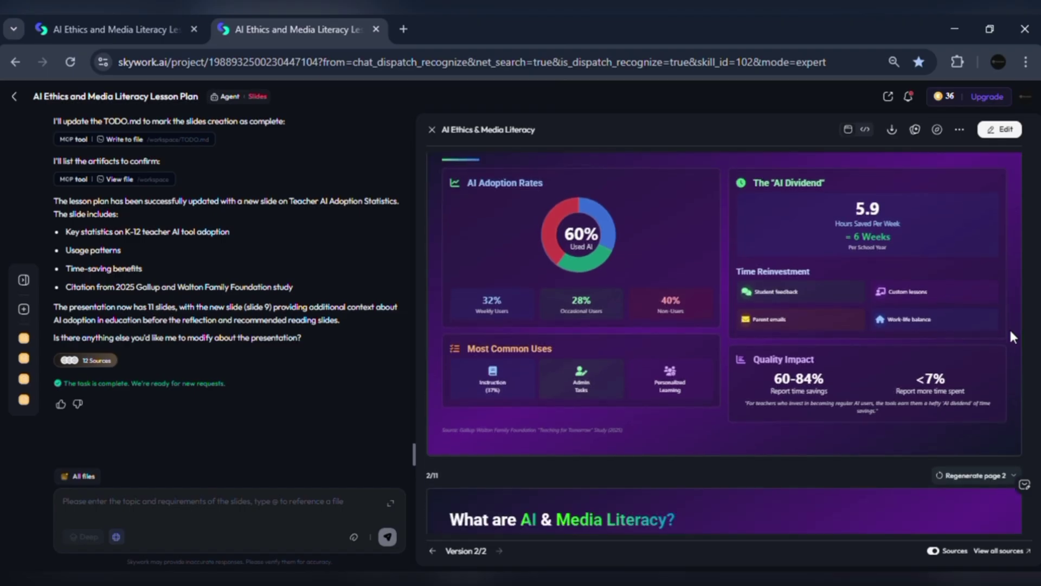
{"action": "scroll", "coordinate": [1010, 327], "scroll_direction": "down", "scroll_amount": 10}
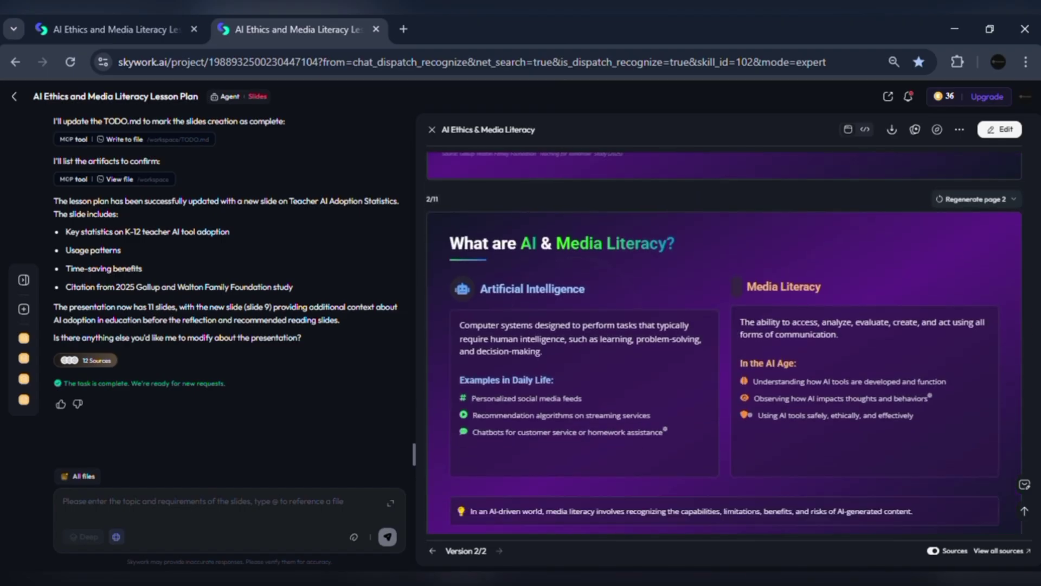
{"action": "scroll", "coordinate": [724, 341], "scroll_direction": "down", "scroll_amount": 10}
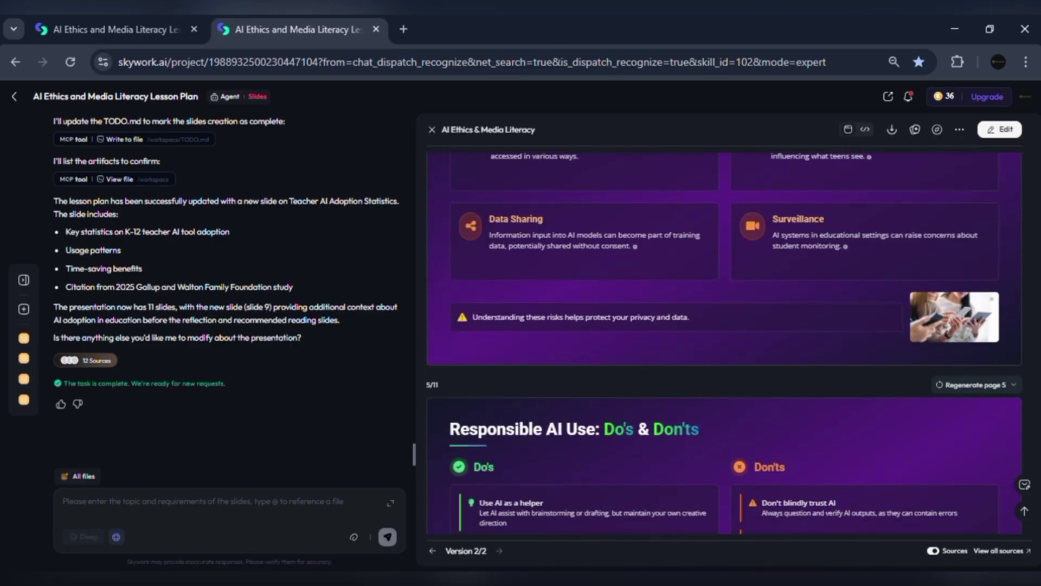
{"action": "scroll", "coordinate": [724, 344], "scroll_direction": "down", "scroll_amount": 15}
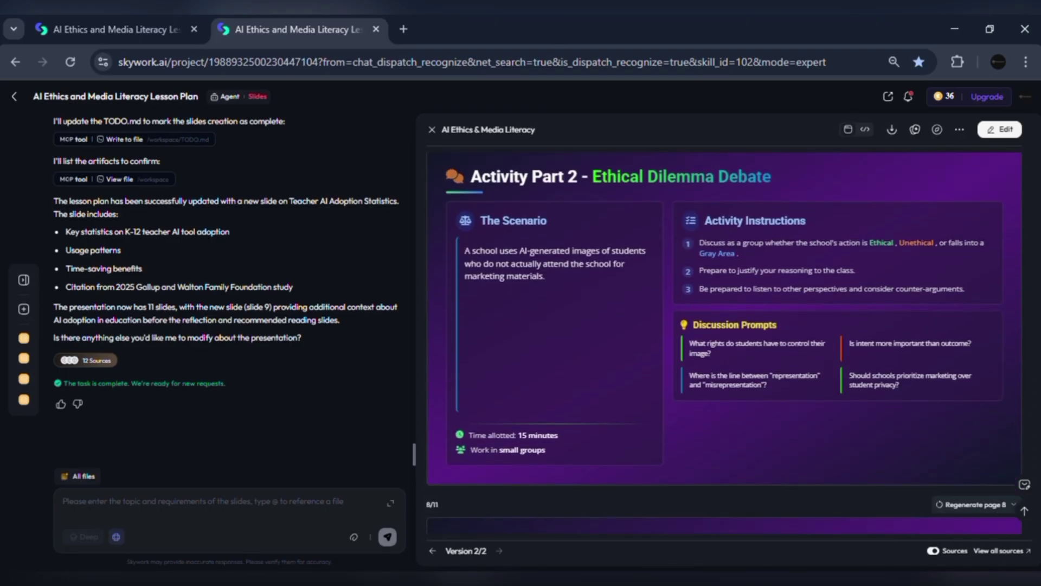
{"action": "scroll", "coordinate": [725, 343], "scroll_direction": "down", "scroll_amount": 8}
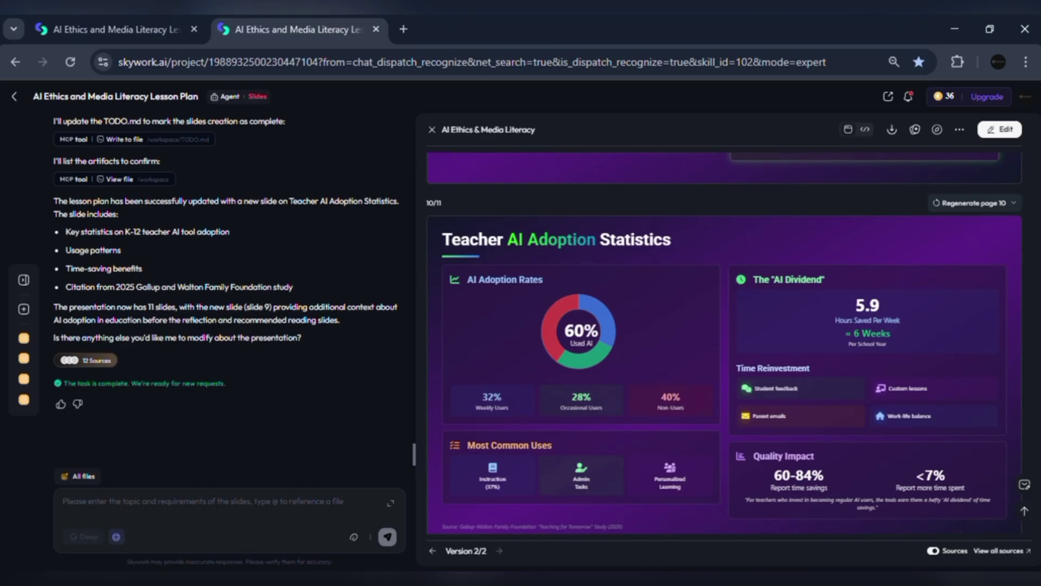
{"action": "scroll", "coordinate": [724, 344], "scroll_direction": "down", "scroll_amount": 6}
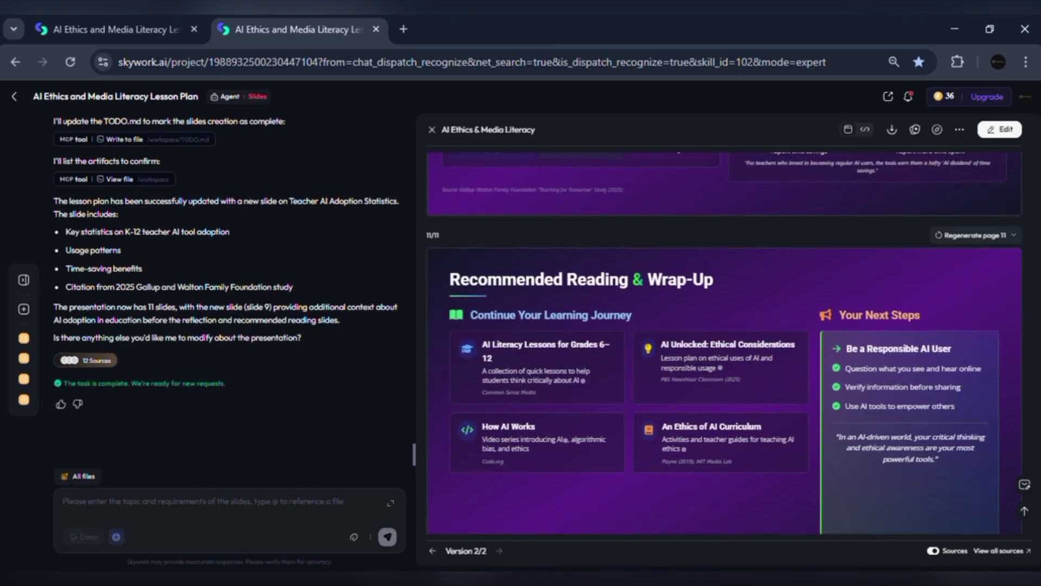
{"action": "scroll", "coordinate": [724, 343], "scroll_direction": "up", "scroll_amount": 7}
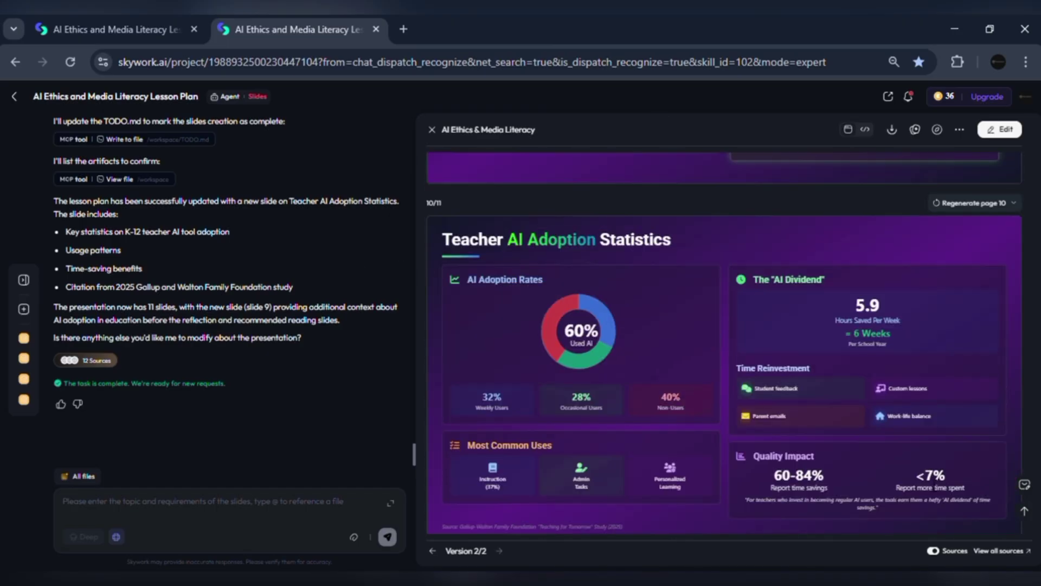
{"action": "scroll", "coordinate": [725, 343], "scroll_direction": "down", "scroll_amount": 5}
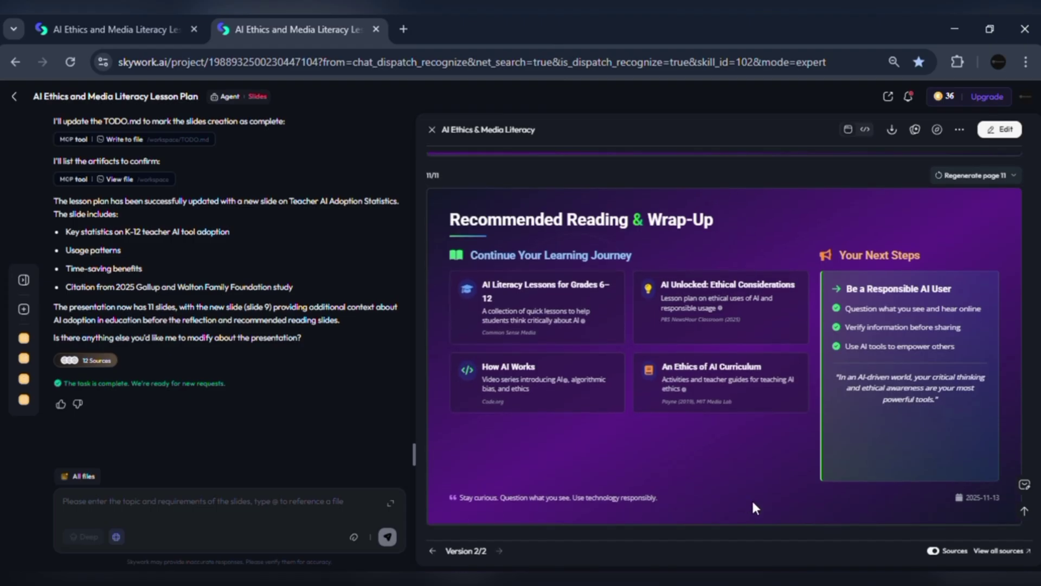
Download the AI Ethics lesson deck as a PPTX file
{"action": "left_click", "coordinate": [1026, 512]}
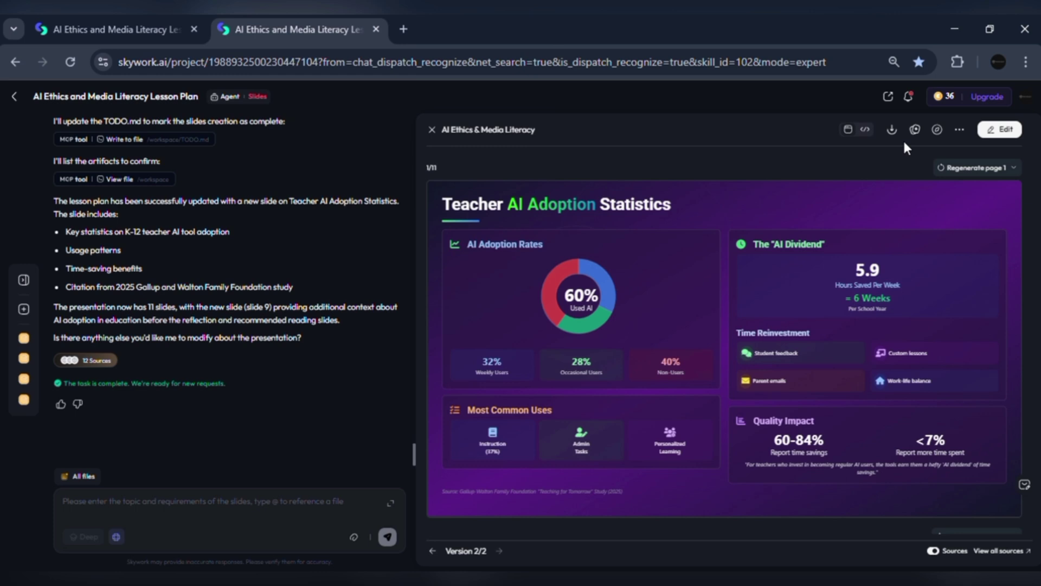
{"action": "left_click", "coordinate": [893, 131]}
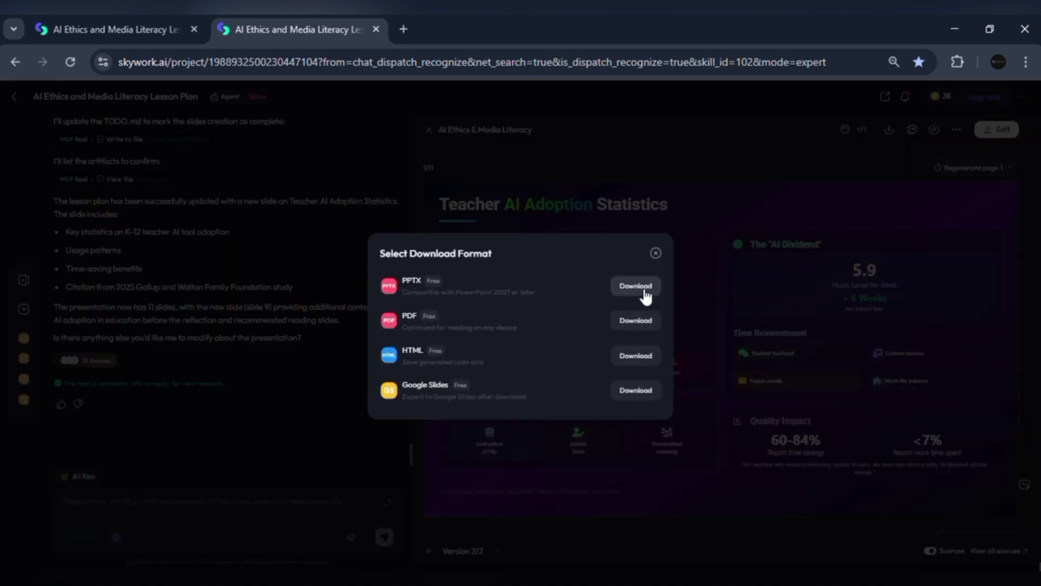
{"action": "left_click", "coordinate": [636, 286]}
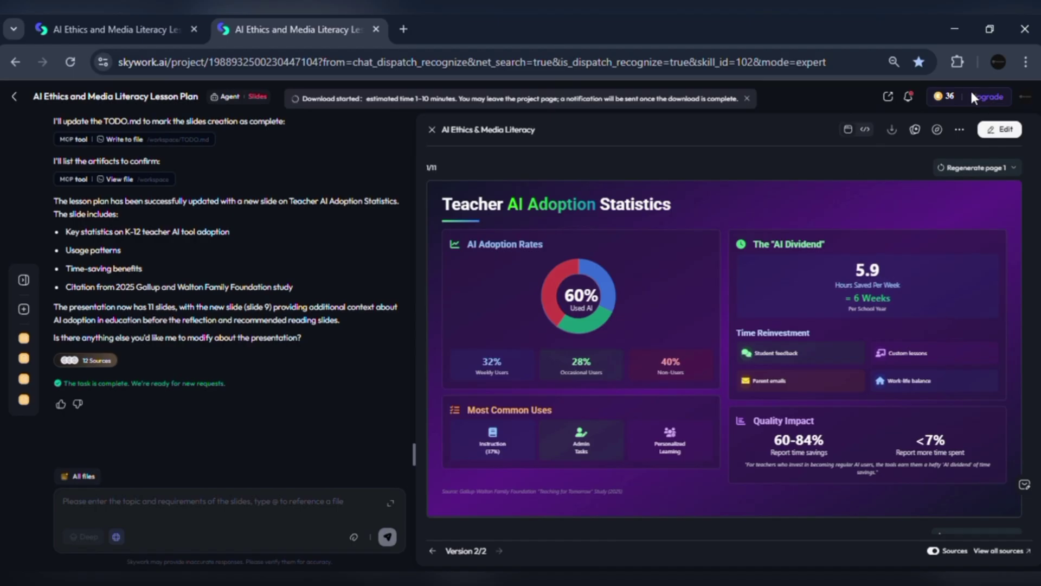
Preview the slides and play the deck as a full-screen slideshow
{"action": "scroll", "coordinate": [873, 316], "scroll_direction": "down", "scroll_amount": 20}
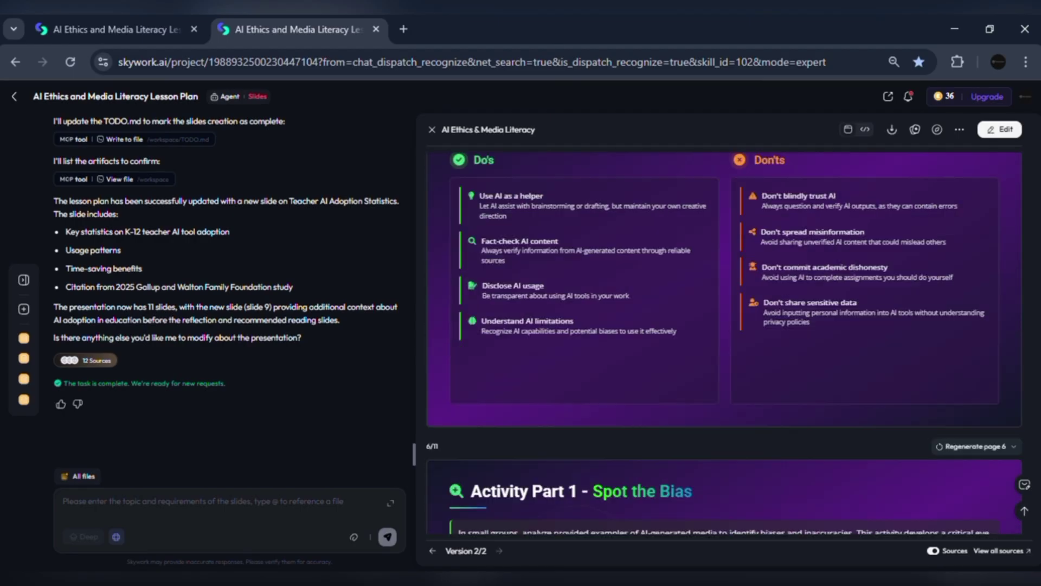
{"action": "scroll", "coordinate": [725, 341], "scroll_direction": "down", "scroll_amount": 20}
{"action": "scroll", "coordinate": [725, 341], "scroll_direction": "up", "scroll_amount": 20}
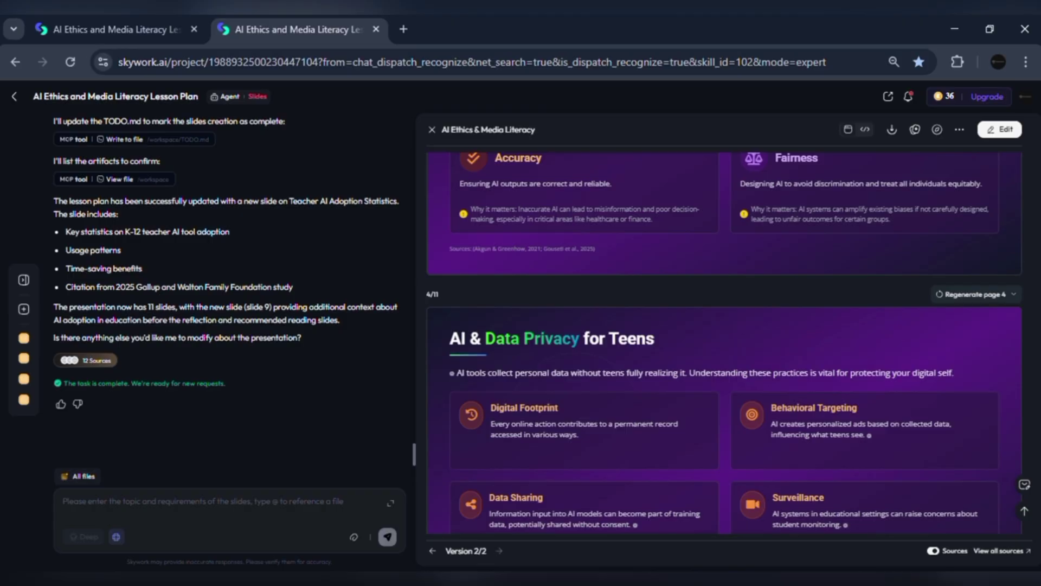
{"action": "scroll", "coordinate": [814, 325], "scroll_direction": "down", "scroll_amount": 2}
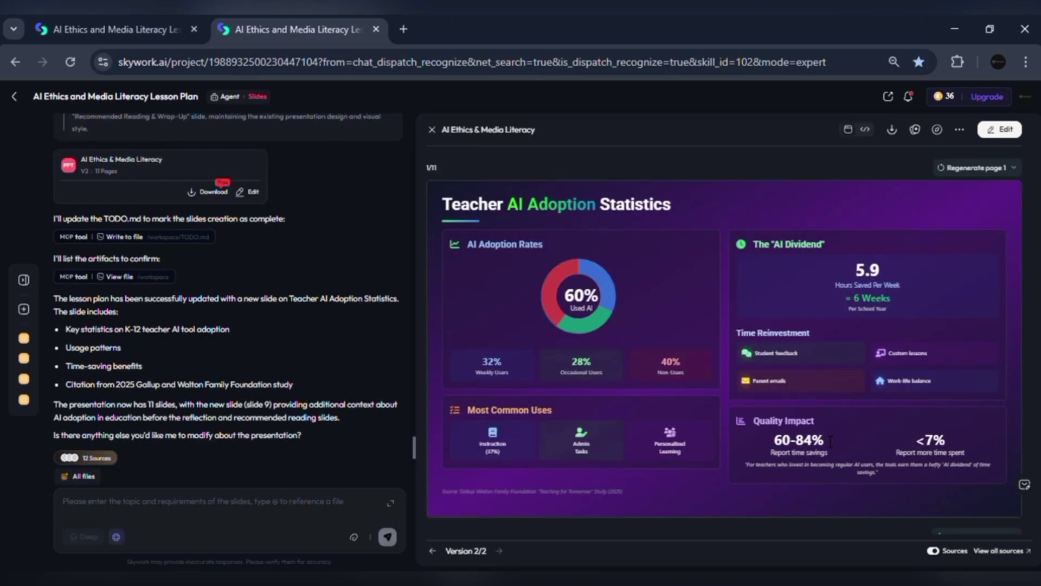
{"action": "left_click", "coordinate": [960, 130]}
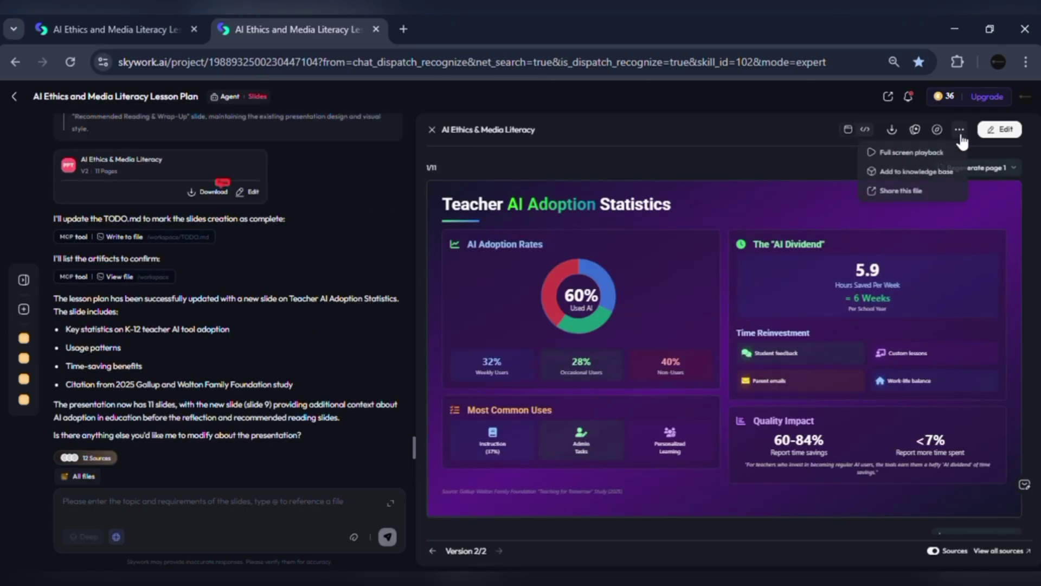
{"action": "left_click", "coordinate": [906, 152]}
Approve the B2B SaaS social media task plan so research and slide generation begin
{"action": "scroll", "coordinate": [520, 292], "scroll_direction": "down", "scroll_amount": 10}
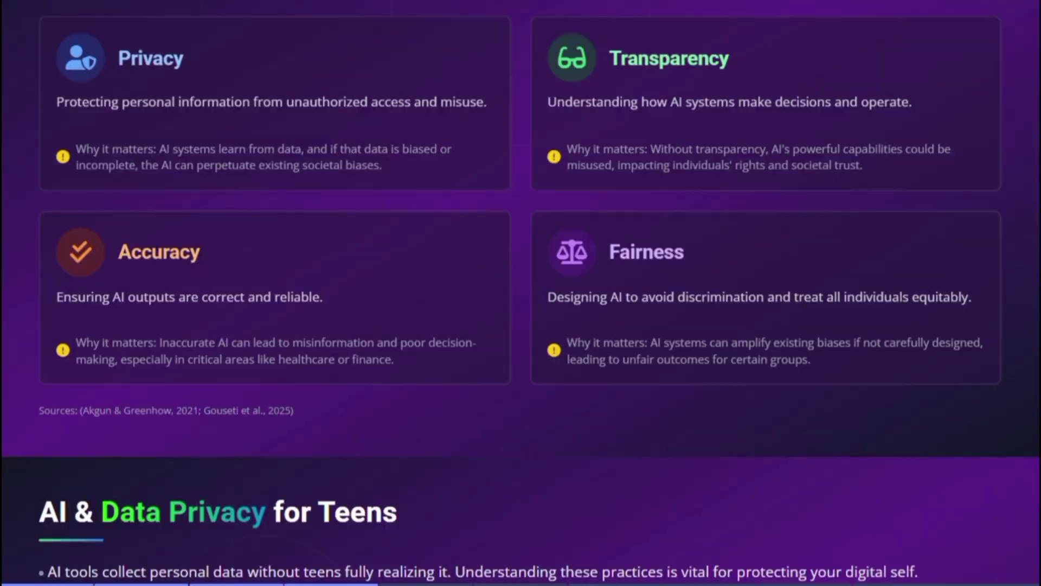
{"action": "scroll", "coordinate": [521, 293], "scroll_direction": "down", "scroll_amount": 3}
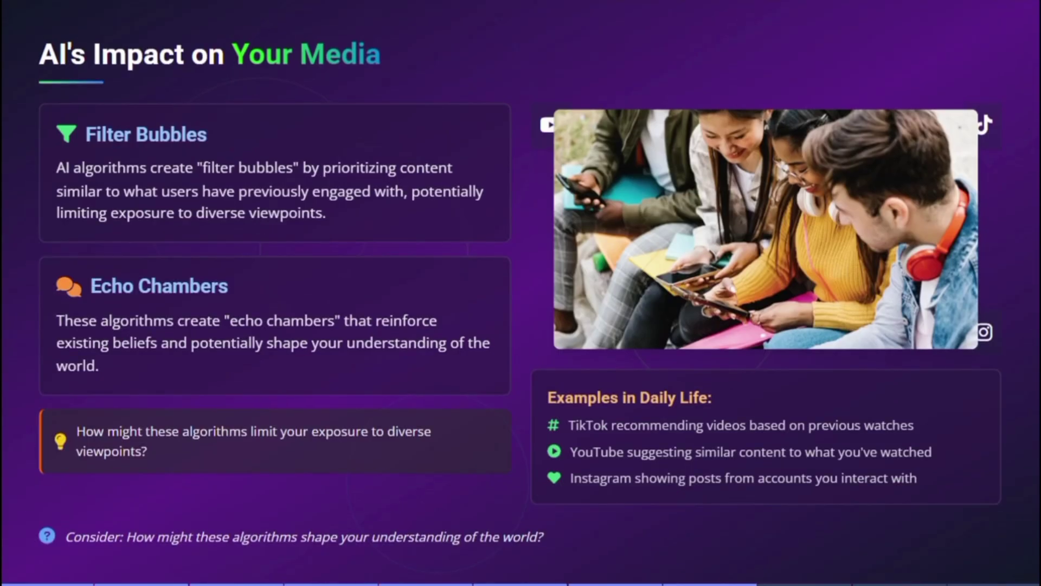
{"action": "scroll", "coordinate": [520, 293], "scroll_direction": "down", "scroll_amount": 3}
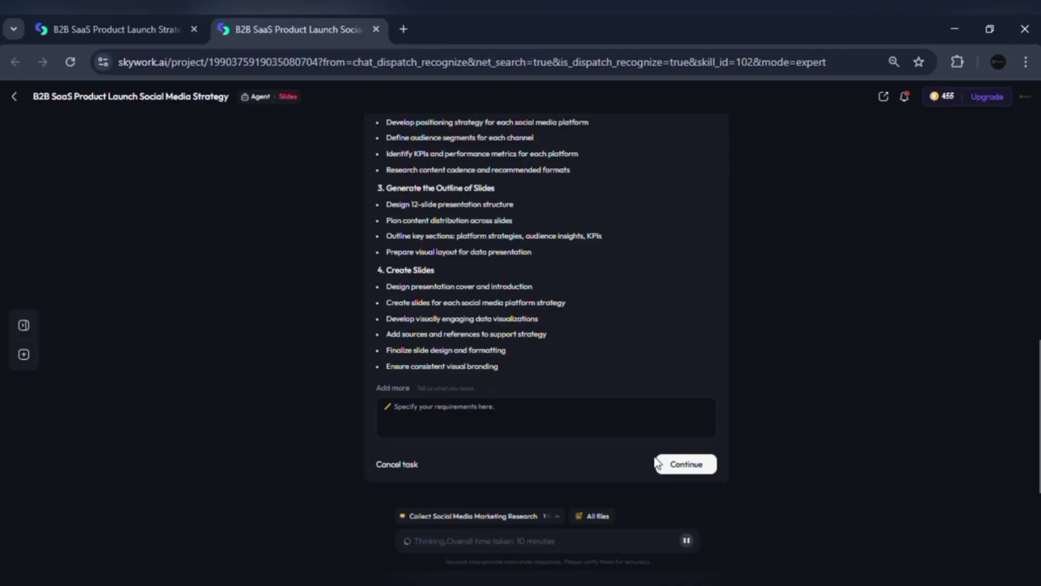
{"action": "left_click", "coordinate": [684, 464]}
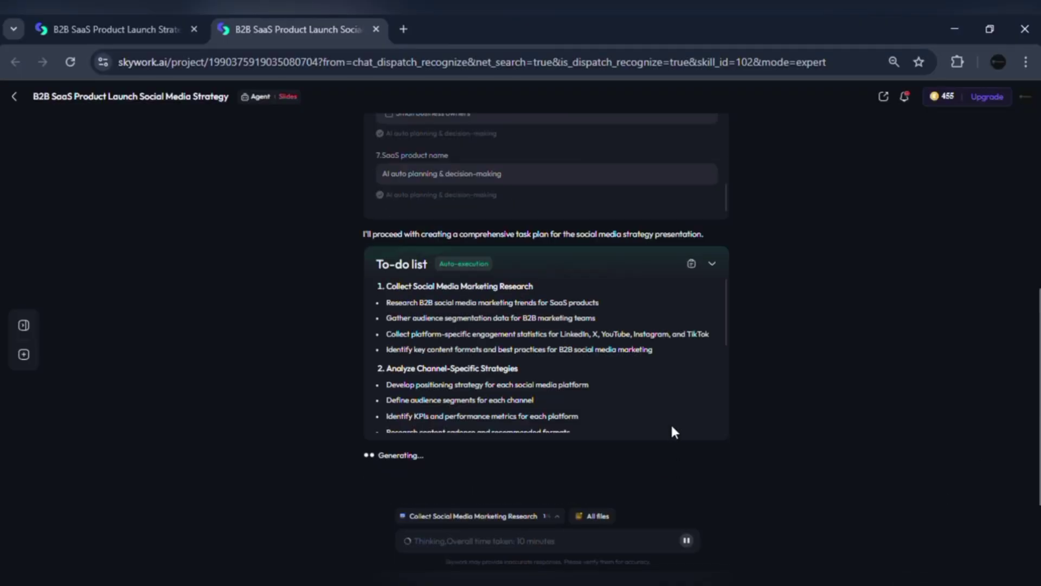
{"action": "left_click_drag", "start_coordinate": [670, 422], "coordinate": [727, 290]}
{"action": "left_click", "coordinate": [726, 304]}
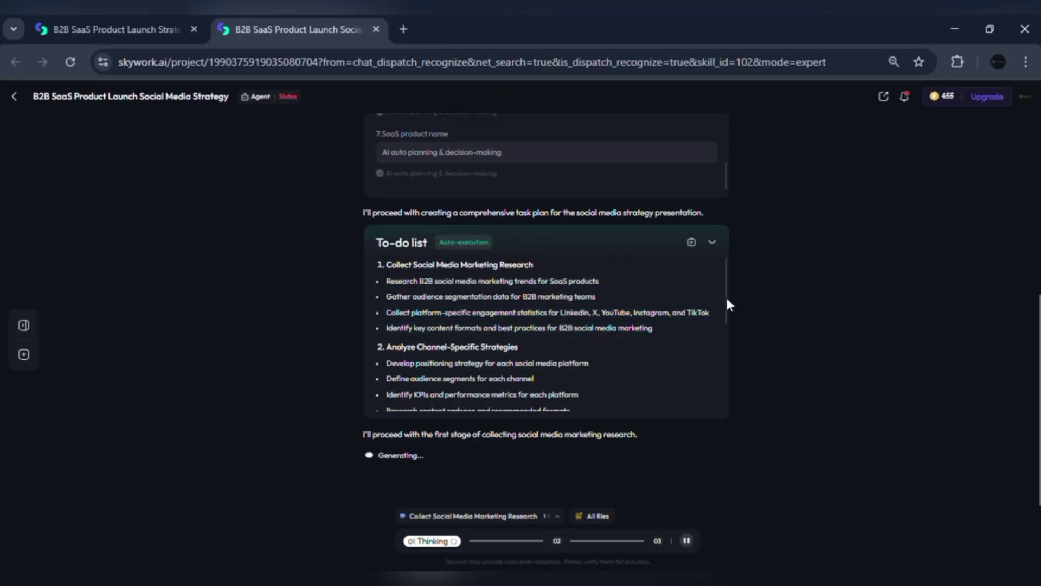
{"action": "scroll", "coordinate": [726, 304], "scroll_direction": "down", "scroll_amount": 5}
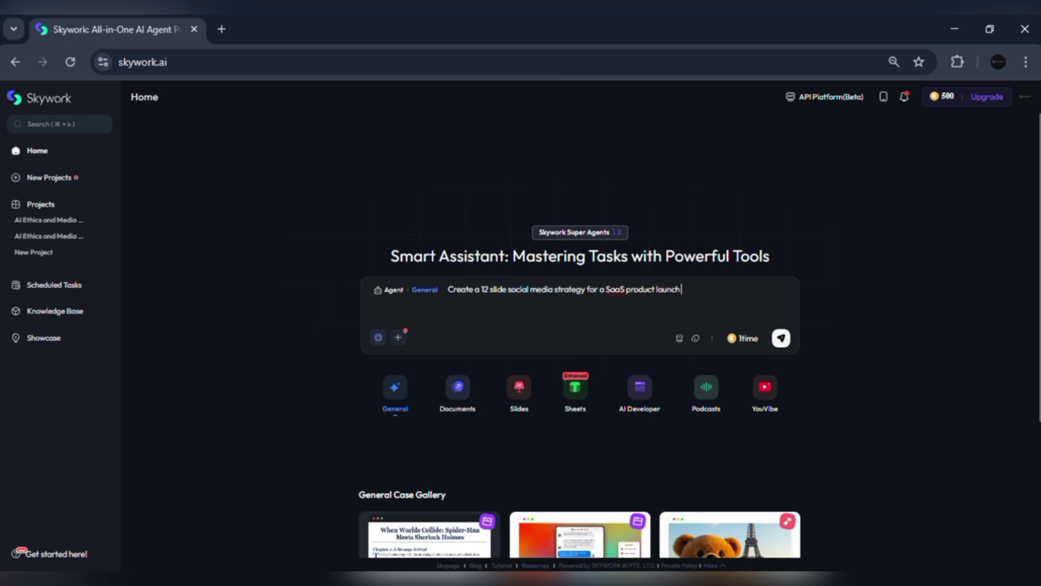
Write the 12-slide B2B SaaS launch prompt covering KPIs, formats, cadence and sourced justifications
{"action": "type", "text": "B2B"}
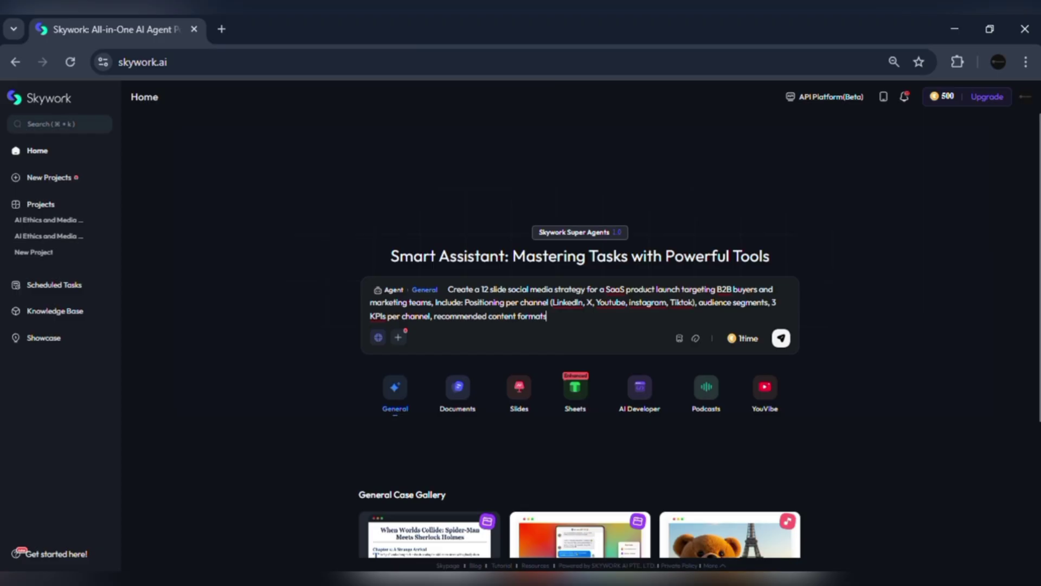
{"action": "type", "text": "and cadence, and a one-paragraph data"}
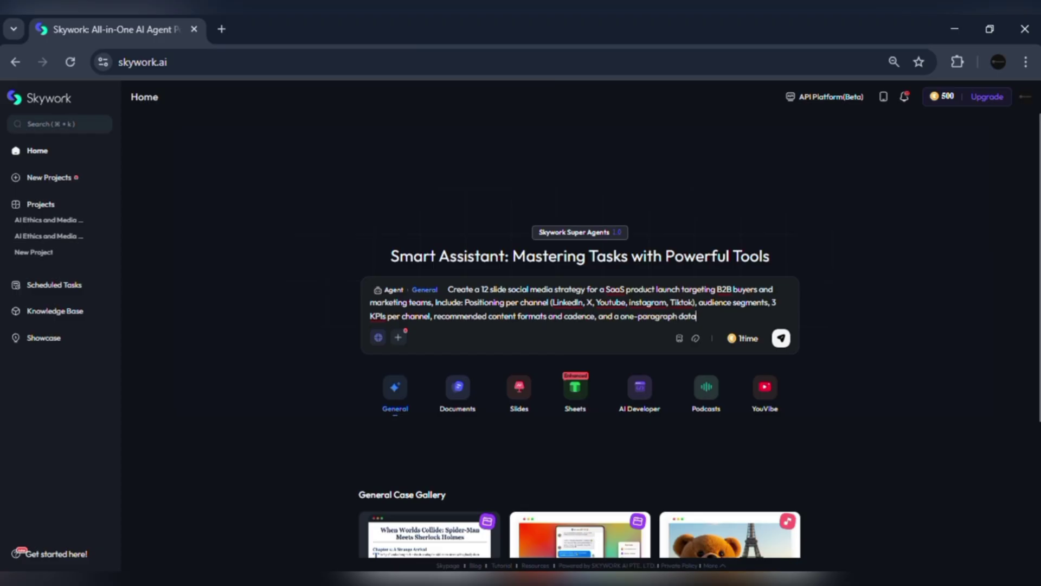
{"action": "type", "text": " justification for each channel (with sources)."}
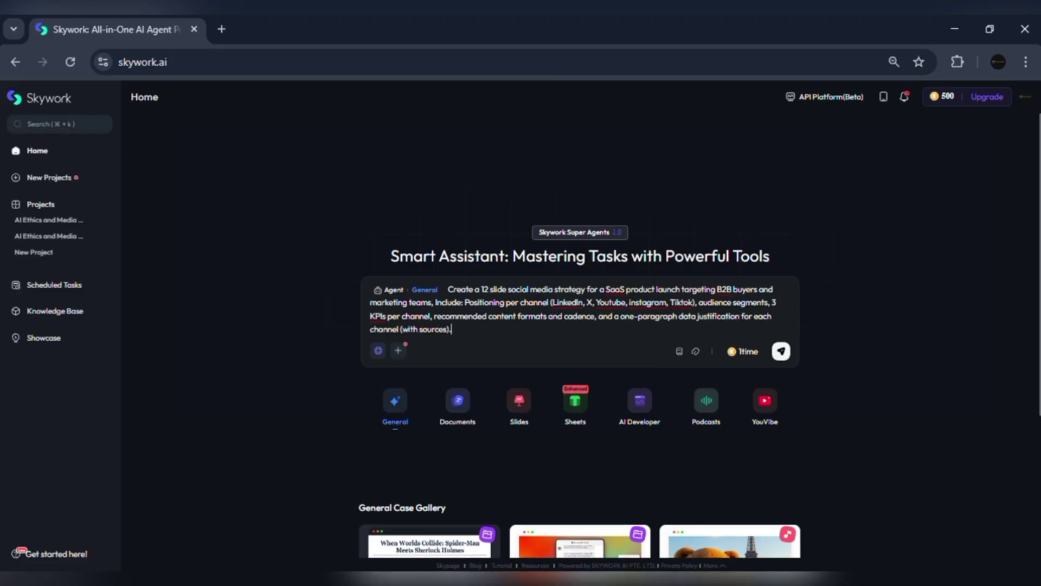
Send the strategy request and review the Buyer Personas, LinkedIn and X (Twitter) strategy slides
{"action": "left_click", "coordinate": [781, 351]}
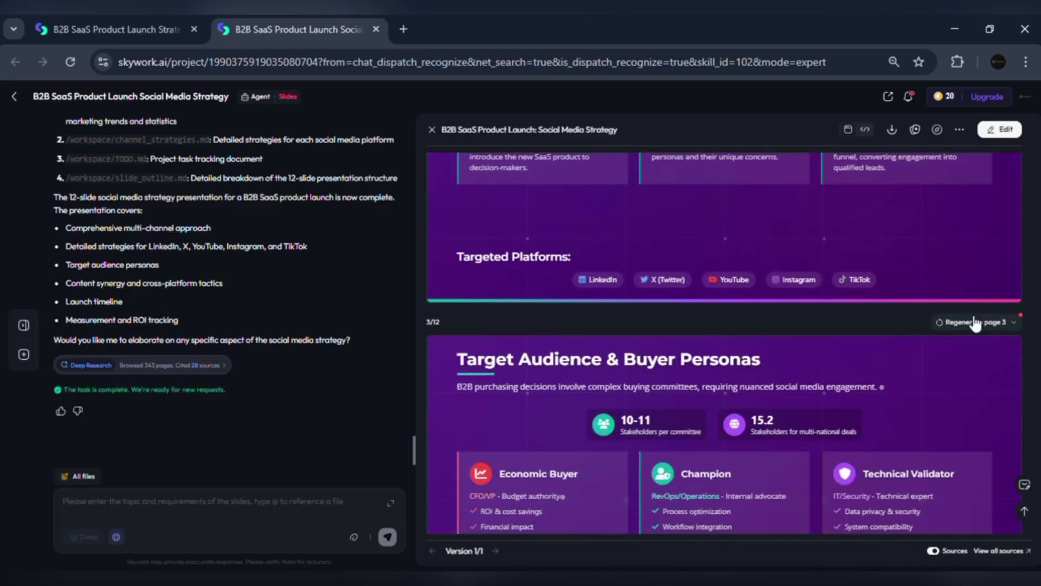
{"action": "scroll", "coordinate": [968, 314], "scroll_direction": "down", "scroll_amount": 1}
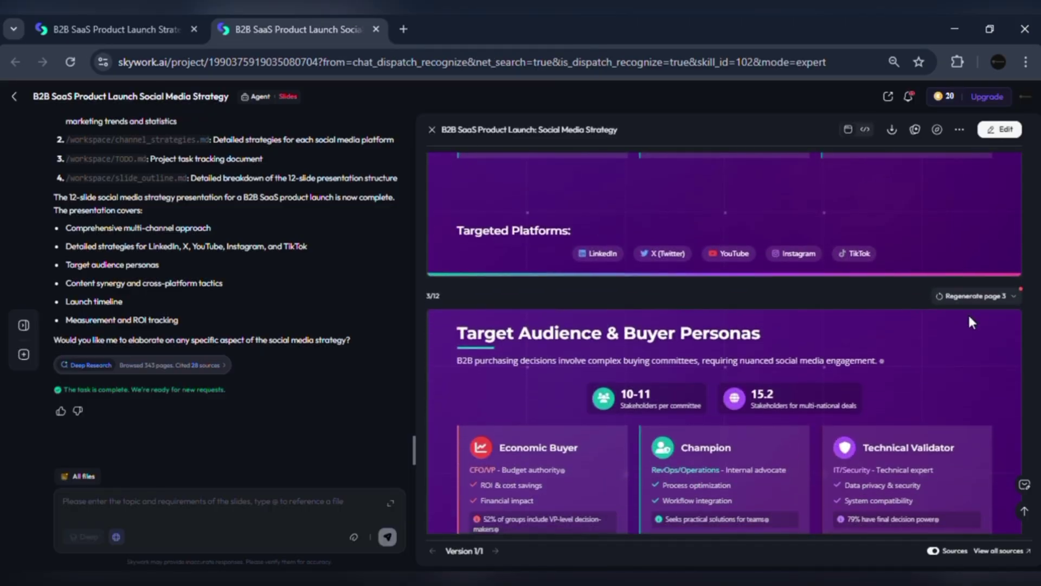
{"action": "scroll", "coordinate": [969, 323], "scroll_direction": "down", "scroll_amount": 5}
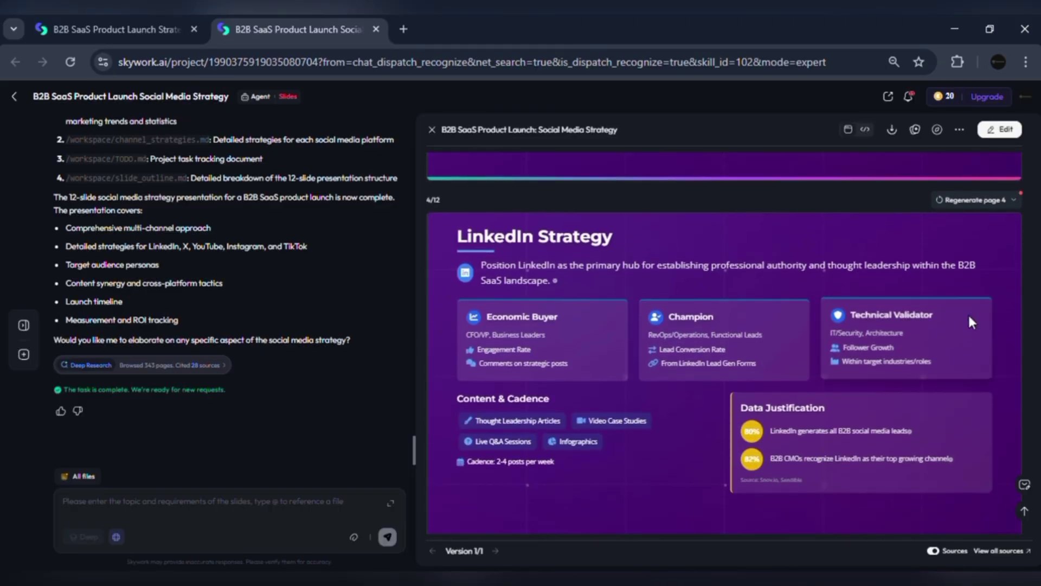
{"action": "scroll", "coordinate": [969, 319], "scroll_direction": "down", "scroll_amount": 1}
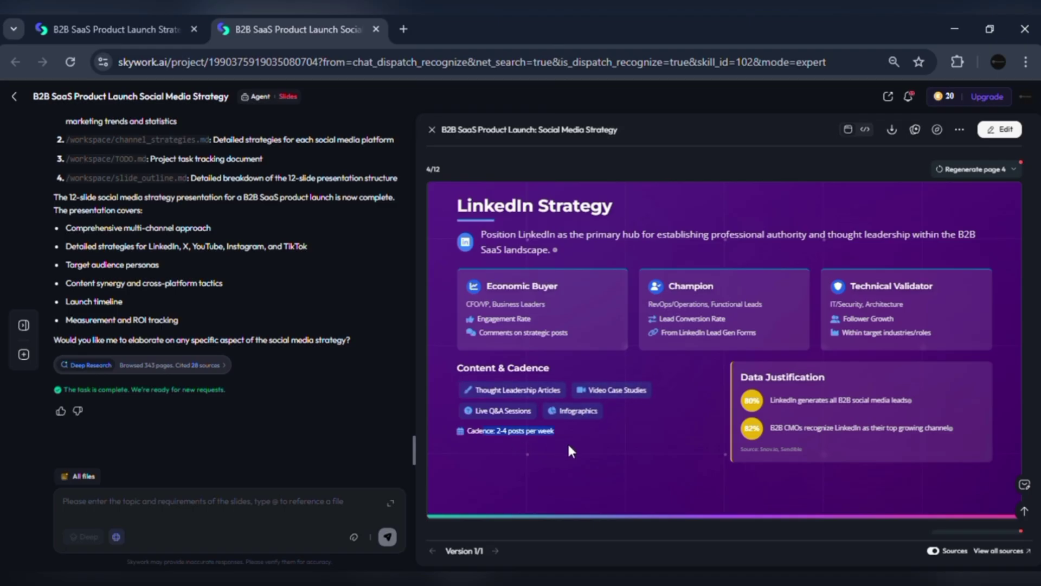
{"action": "left_click", "coordinate": [573, 446]}
{"action": "scroll", "coordinate": [1006, 410], "scroll_direction": "down", "scroll_amount": 3}
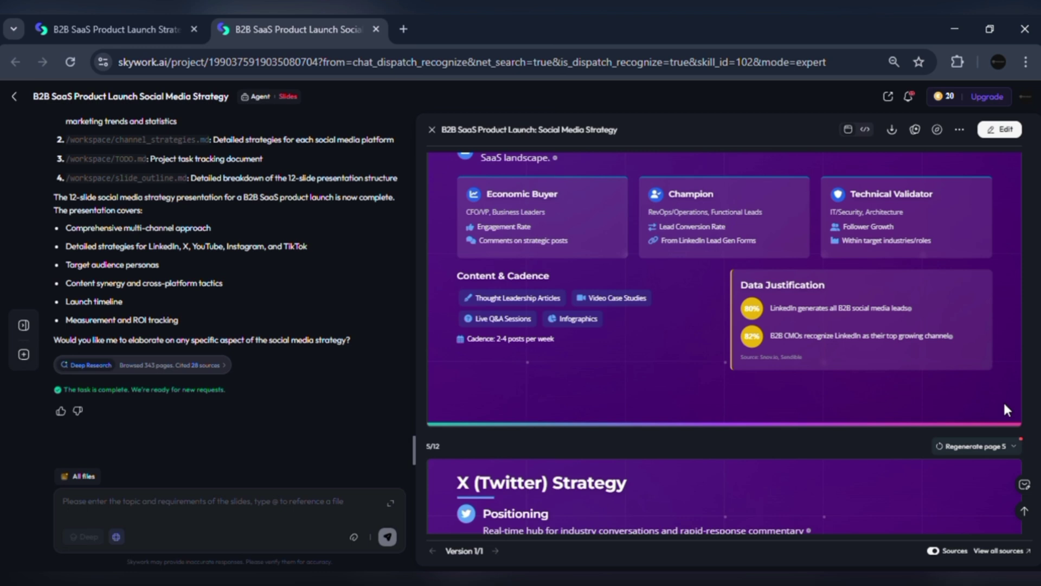
{"action": "scroll", "coordinate": [1006, 410], "scroll_direction": "up", "scroll_amount": 2}
{"action": "scroll", "coordinate": [1006, 409], "scroll_direction": "down", "scroll_amount": 5}
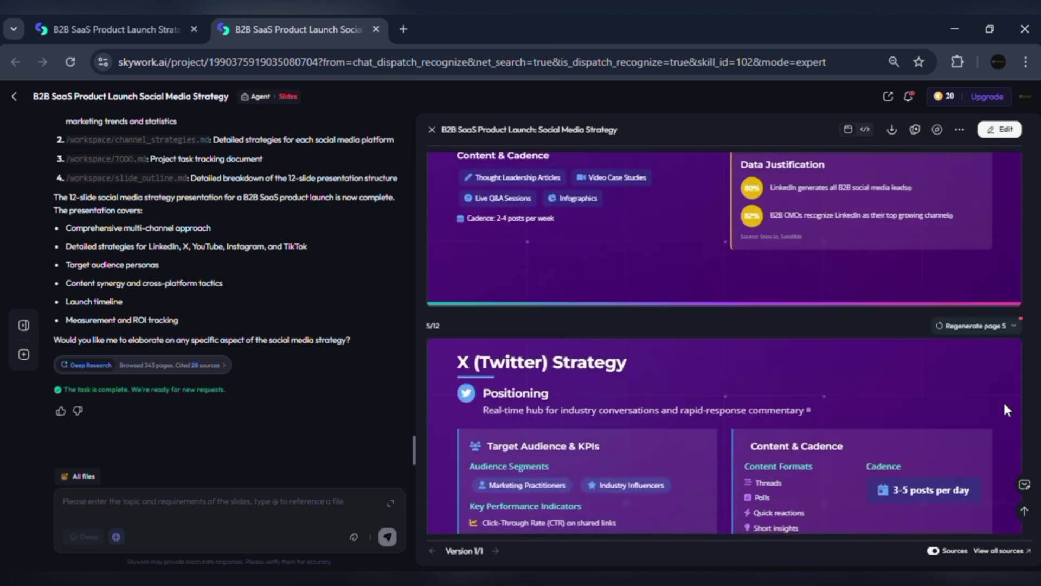
{"action": "scroll", "coordinate": [1004, 410], "scroll_direction": "down", "scroll_amount": 1}
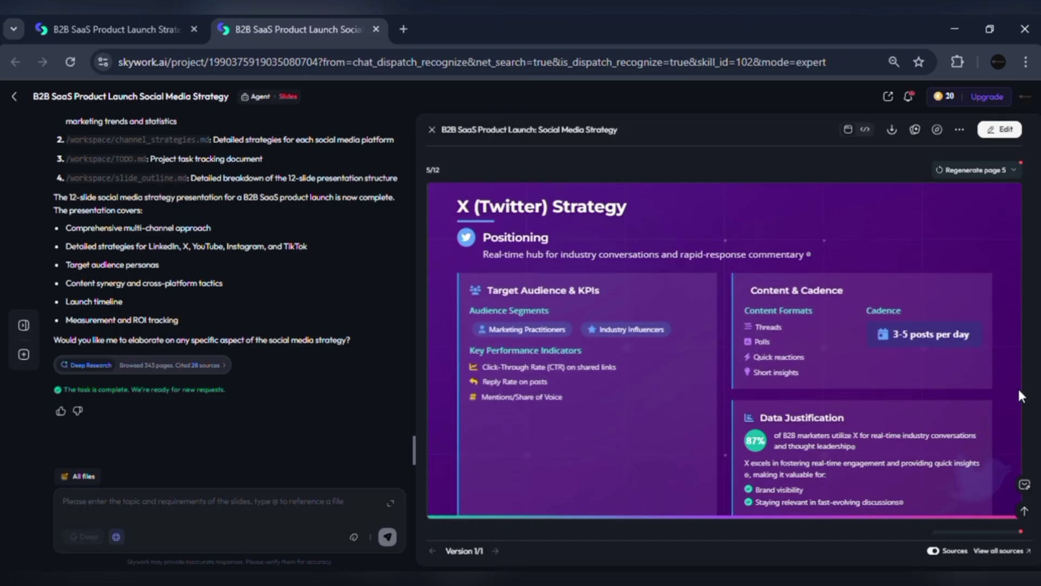
{"action": "scroll", "coordinate": [1017, 386], "scroll_direction": "down", "scroll_amount": 5}
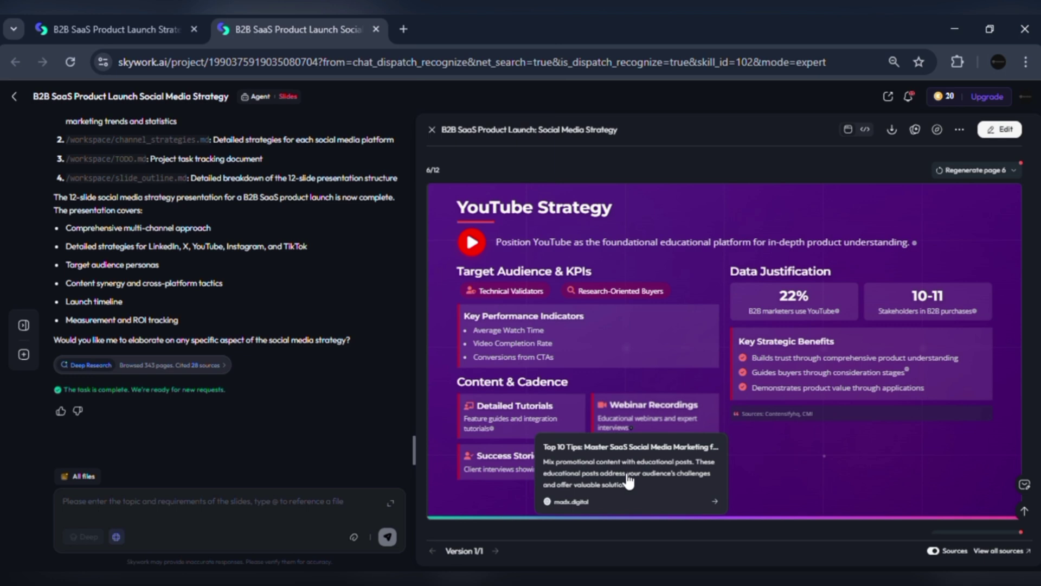
{"action": "mouse_move", "coordinate": [637, 432]}
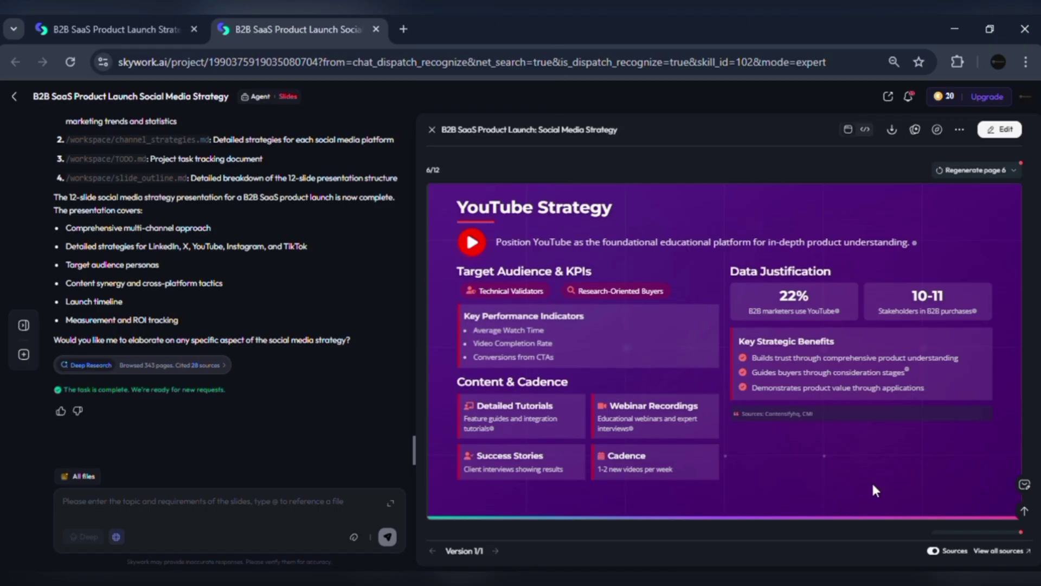
{"action": "scroll", "coordinate": [873, 484], "scroll_direction": "down", "scroll_amount": 1}
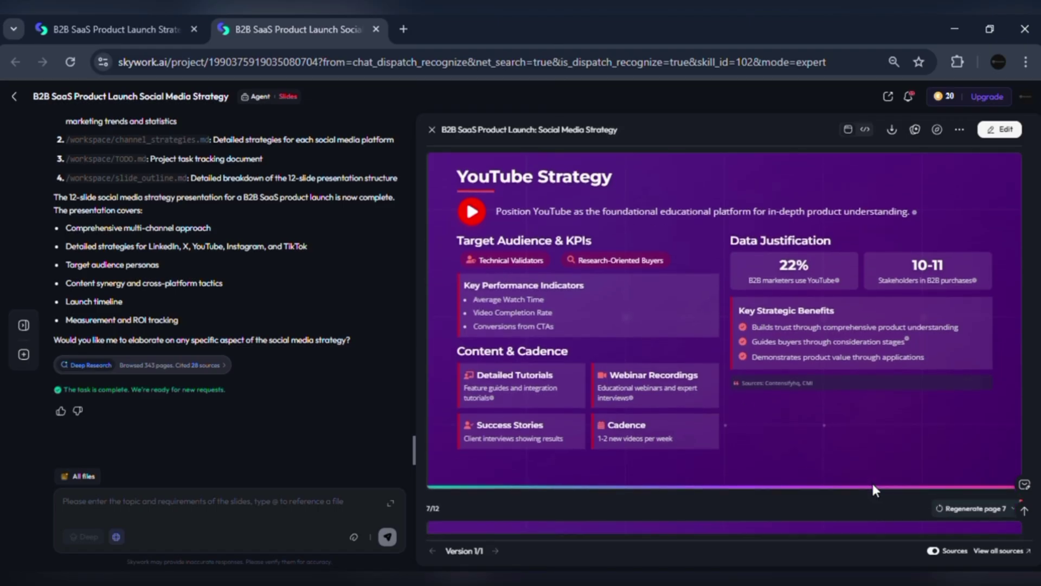
{"action": "scroll", "coordinate": [871, 481], "scroll_direction": "down", "scroll_amount": 5}
{"action": "scroll", "coordinate": [873, 488], "scroll_direction": "down", "scroll_amount": 1}
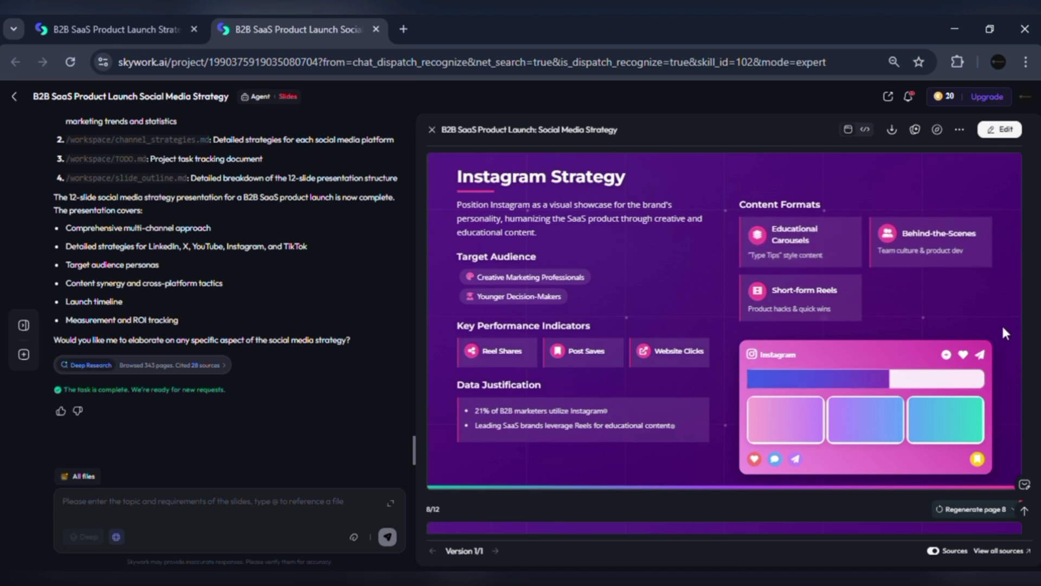
{"action": "scroll", "coordinate": [1001, 324], "scroll_direction": "down", "scroll_amount": 4}
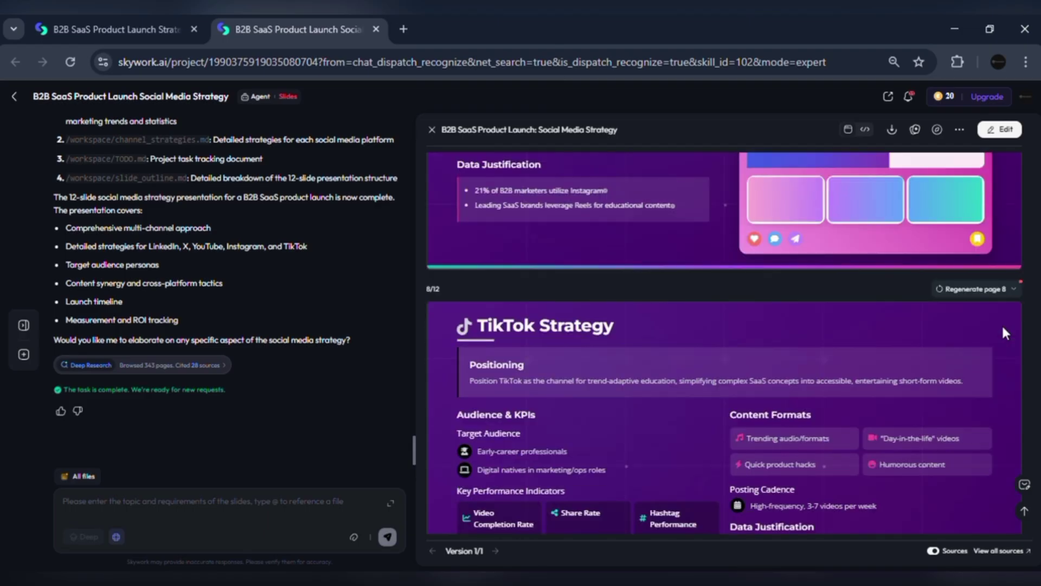
{"action": "scroll", "coordinate": [1001, 324], "scroll_direction": "down", "scroll_amount": 3}
{"action": "scroll", "coordinate": [1002, 324], "scroll_direction": "up", "scroll_amount": 3}
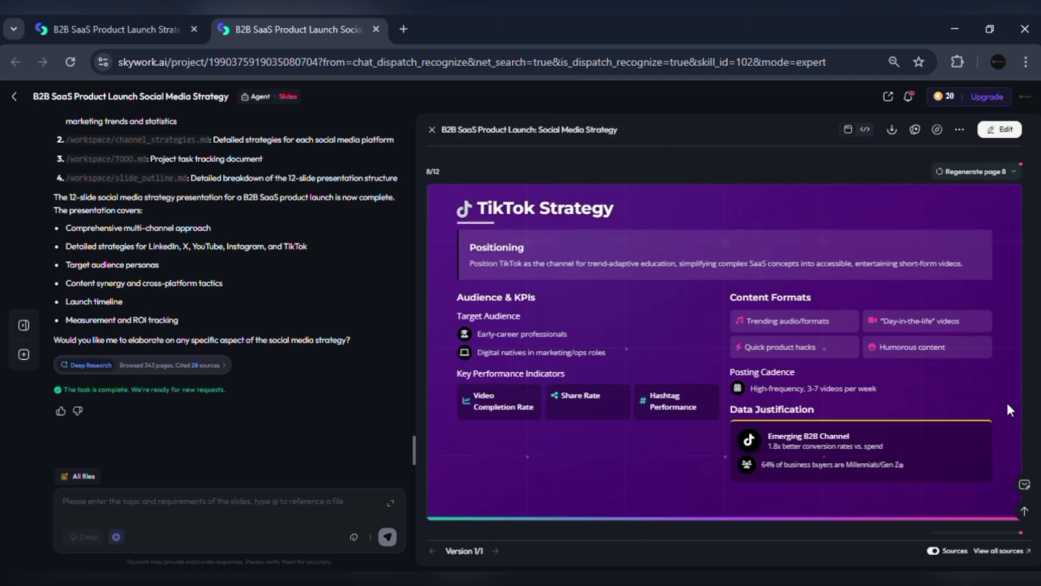
{"action": "scroll", "coordinate": [1008, 406], "scroll_direction": "down", "scroll_amount": 5}
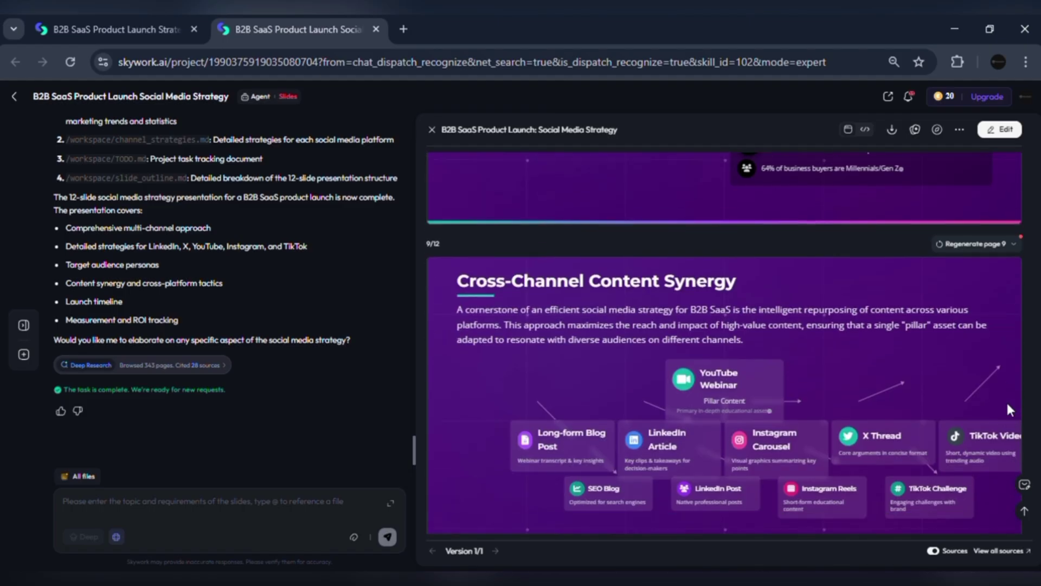
{"action": "scroll", "coordinate": [1008, 406], "scroll_direction": "down", "scroll_amount": 1}
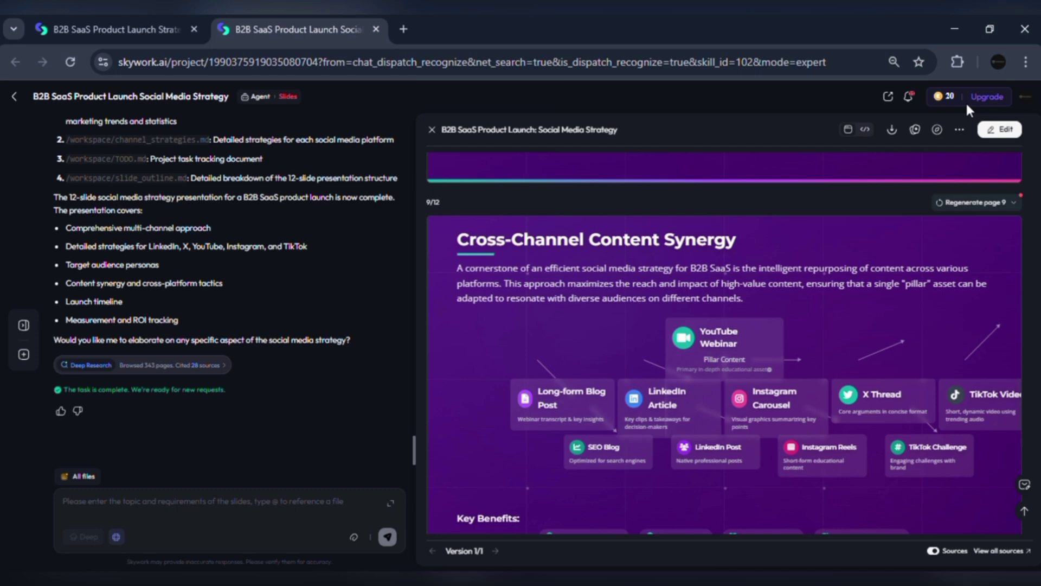
{"action": "scroll", "coordinate": [851, 220], "scroll_direction": "down", "scroll_amount": 1}
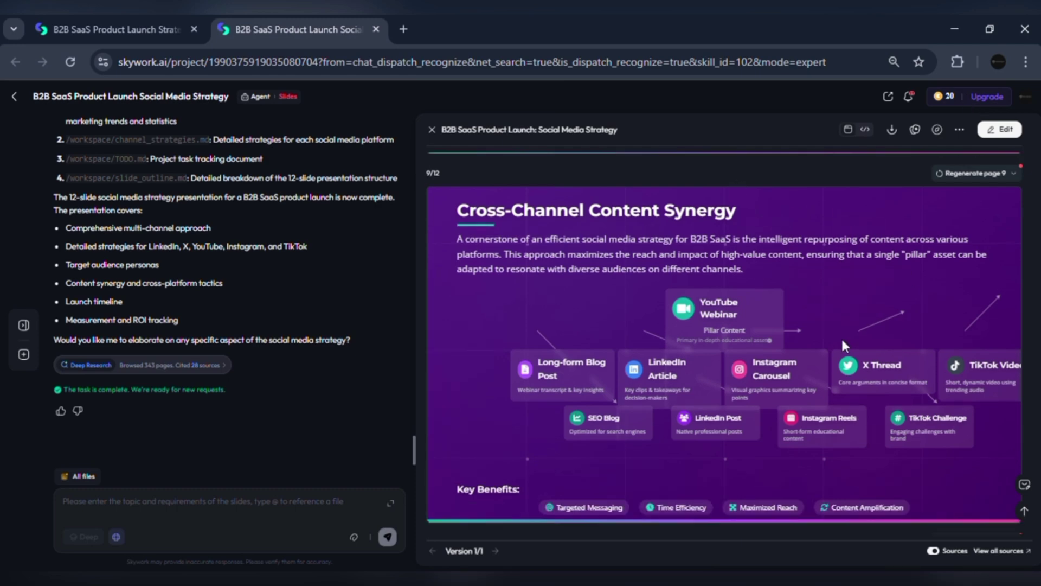
{"action": "scroll", "coordinate": [990, 316], "scroll_direction": "down", "scroll_amount": 10}
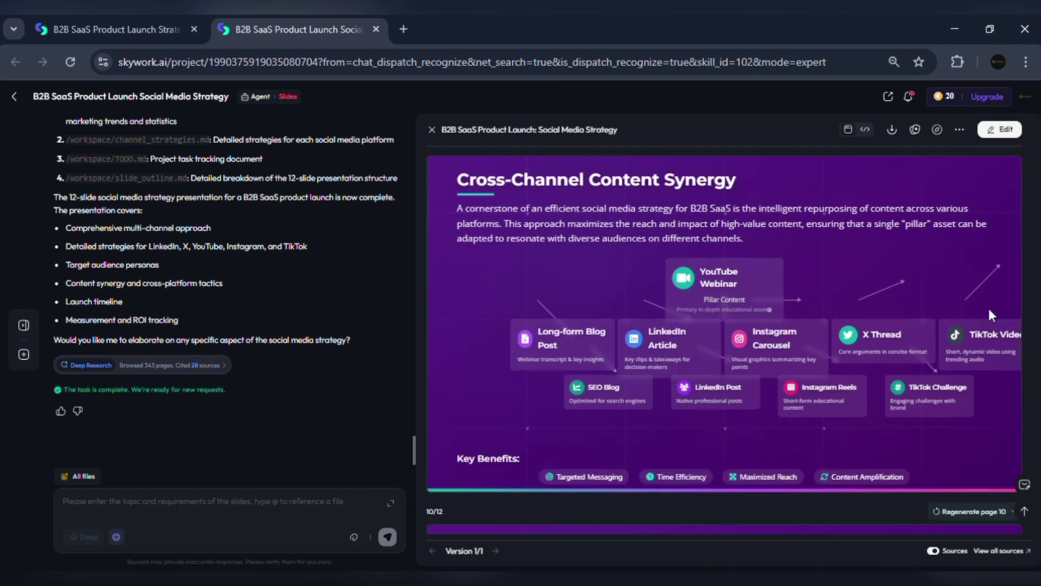
{"action": "scroll", "coordinate": [989, 310], "scroll_direction": "down", "scroll_amount": 8}
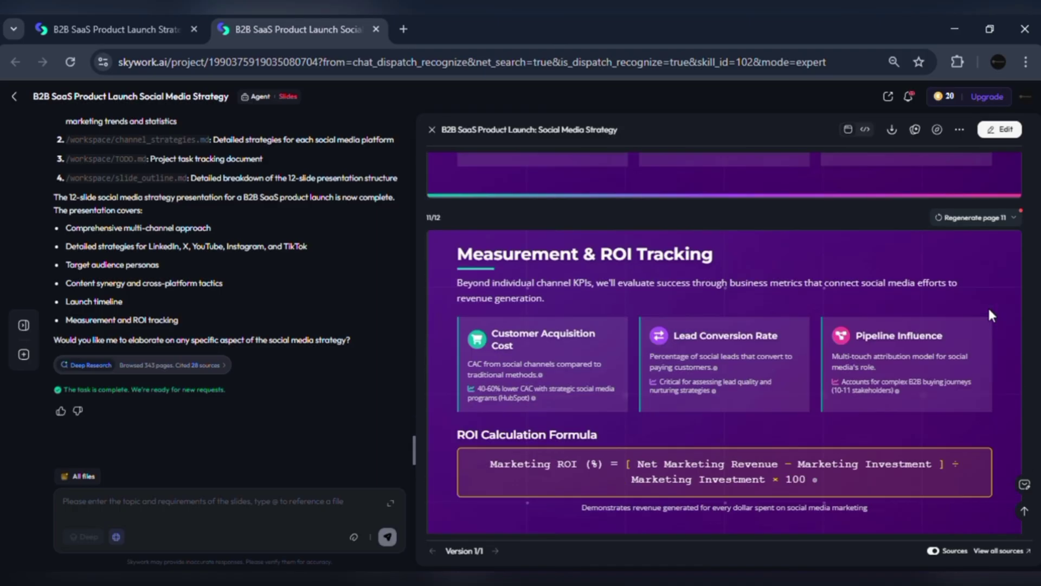
{"action": "scroll", "coordinate": [989, 311], "scroll_direction": "down", "scroll_amount": 5}
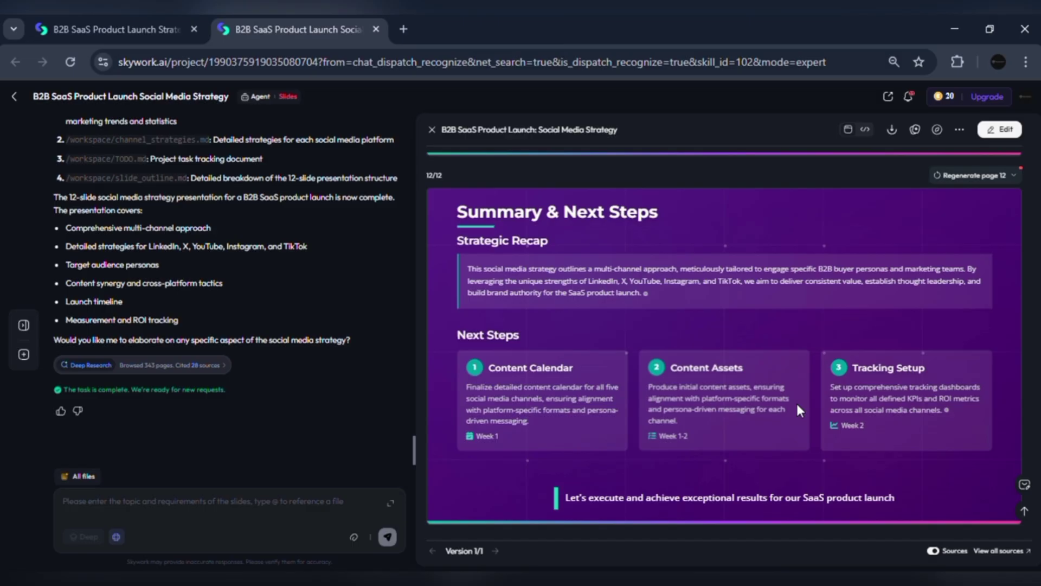
In the deck's edit mode, edit the 16.2 stakeholder statistic on slide 3
{"action": "left_click", "coordinate": [959, 129]}
{"action": "left_click", "coordinate": [889, 170]}
{"action": "left_click", "coordinate": [762, 291]}
{"action": "left_click", "coordinate": [649, 292]}
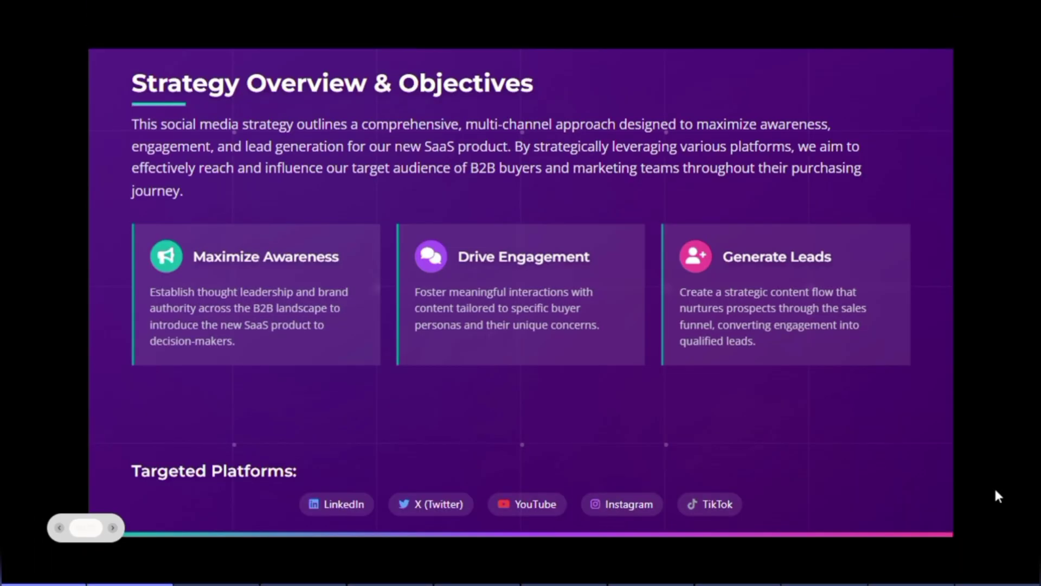
Step through the slideshow from Strategy Overview to Measurement & ROI Tracking
{"action": "key", "text": "Right"}
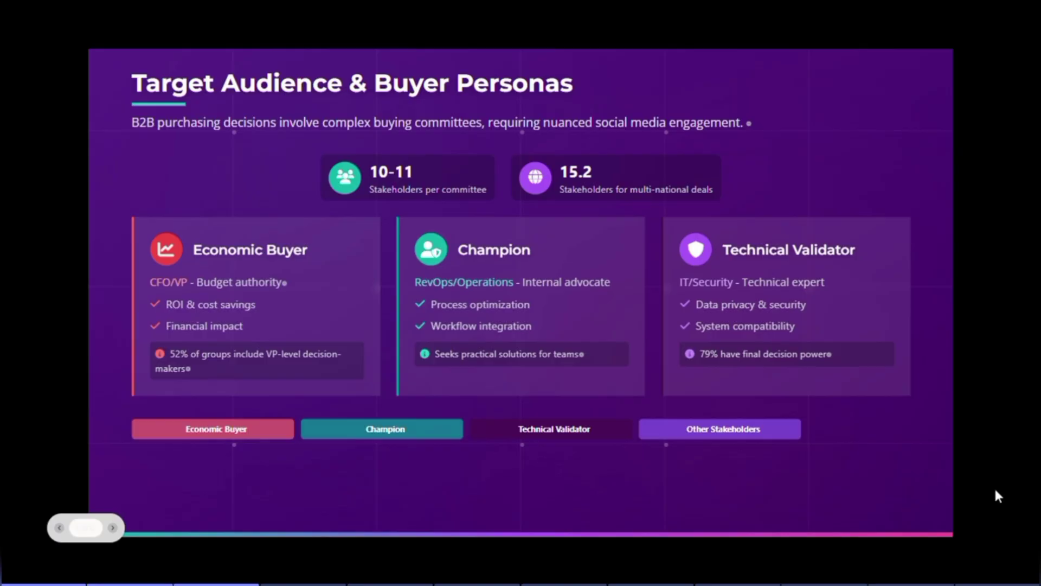
{"action": "key", "text": "Right"}
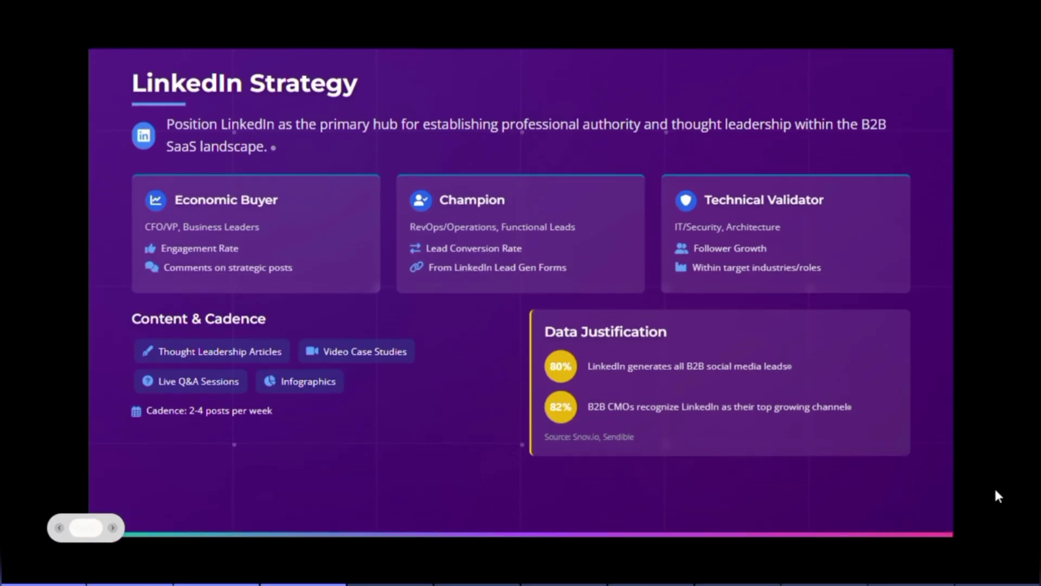
{"action": "key", "text": "Right"}
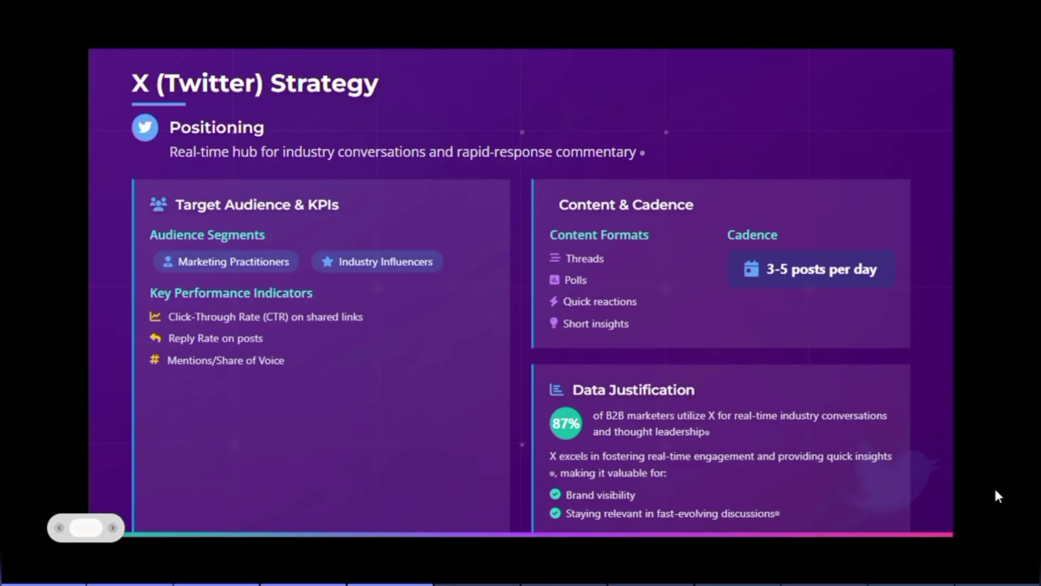
{"action": "key", "text": "Right"}
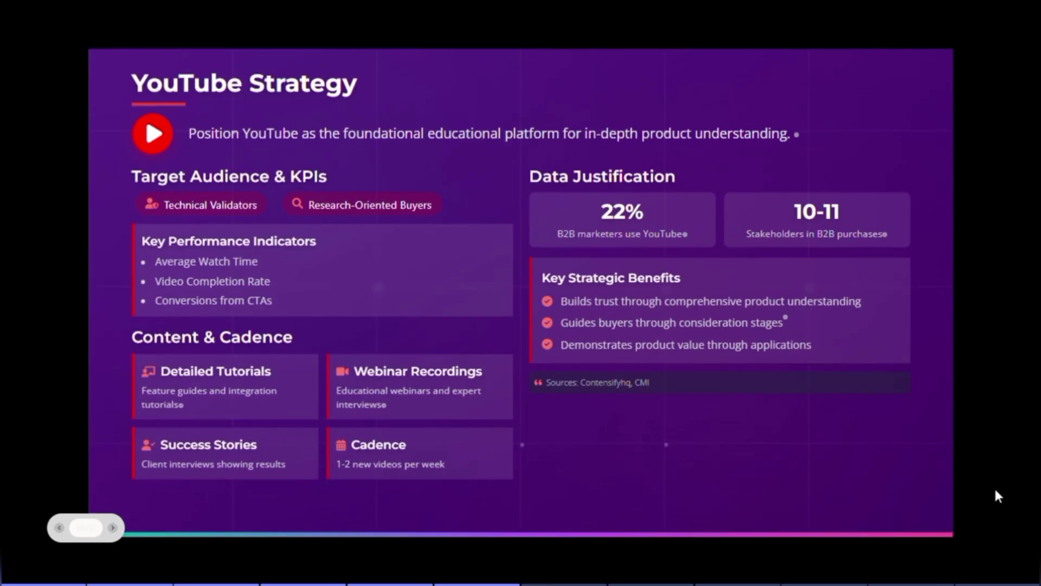
{"action": "key", "text": "Right"}
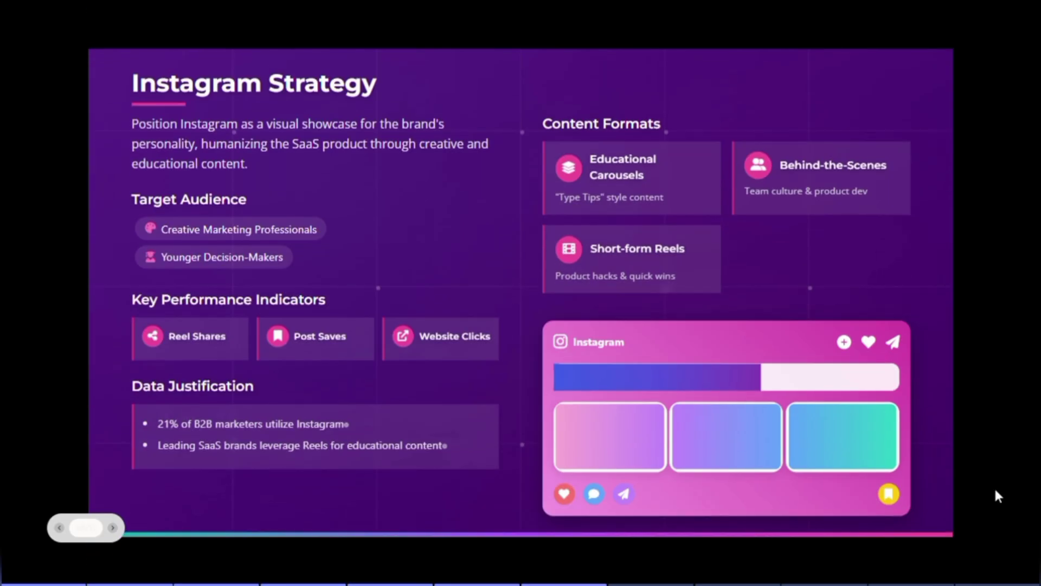
{"action": "key", "text": "Right"}
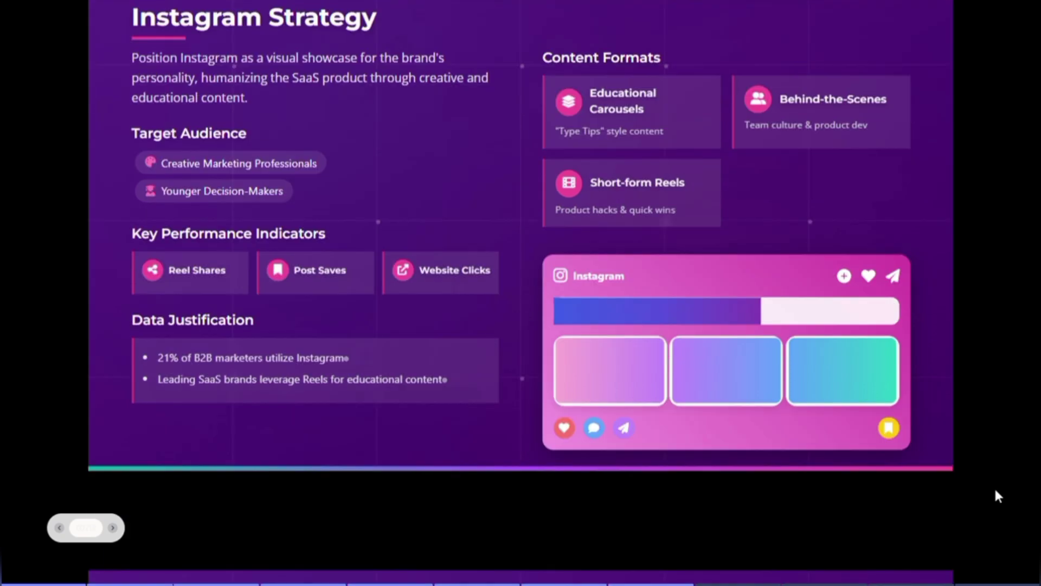
{"action": "key", "text": "Right"}
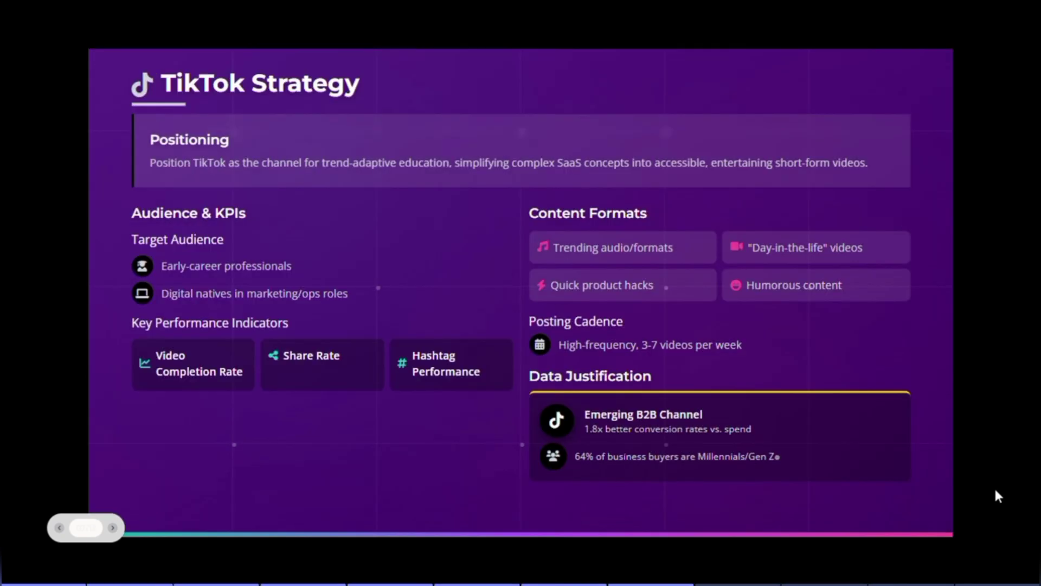
{"action": "key", "text": "Right"}
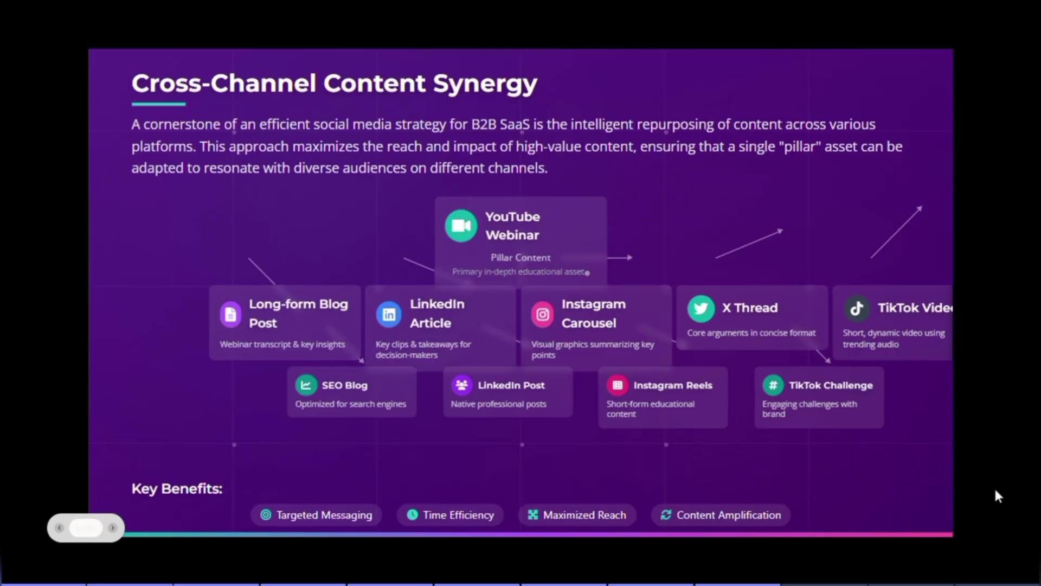
{"action": "key", "text": "Right"}
{"action": "key", "text": "Right"}
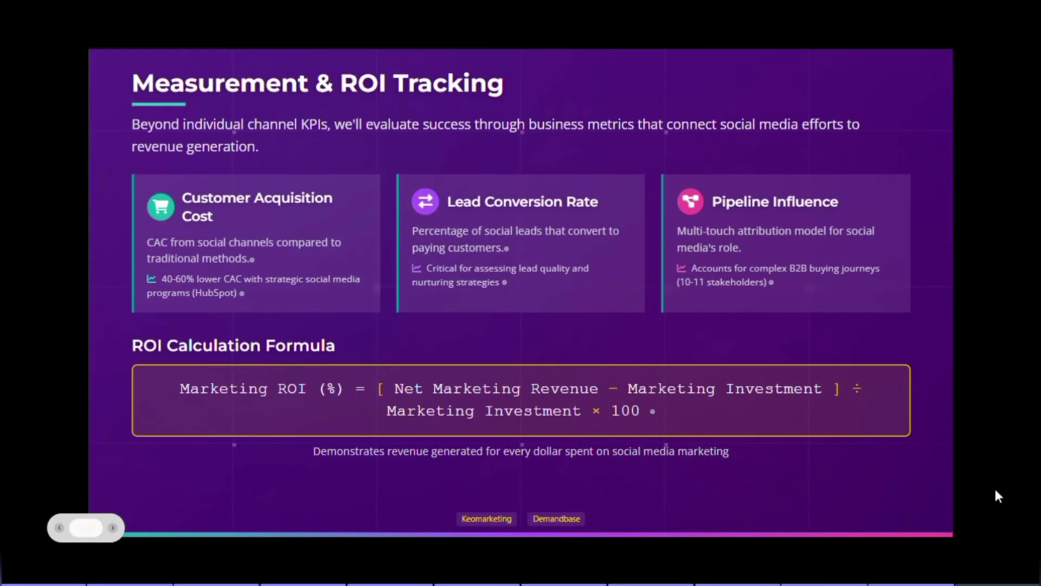
{"action": "key", "text": "Right"}
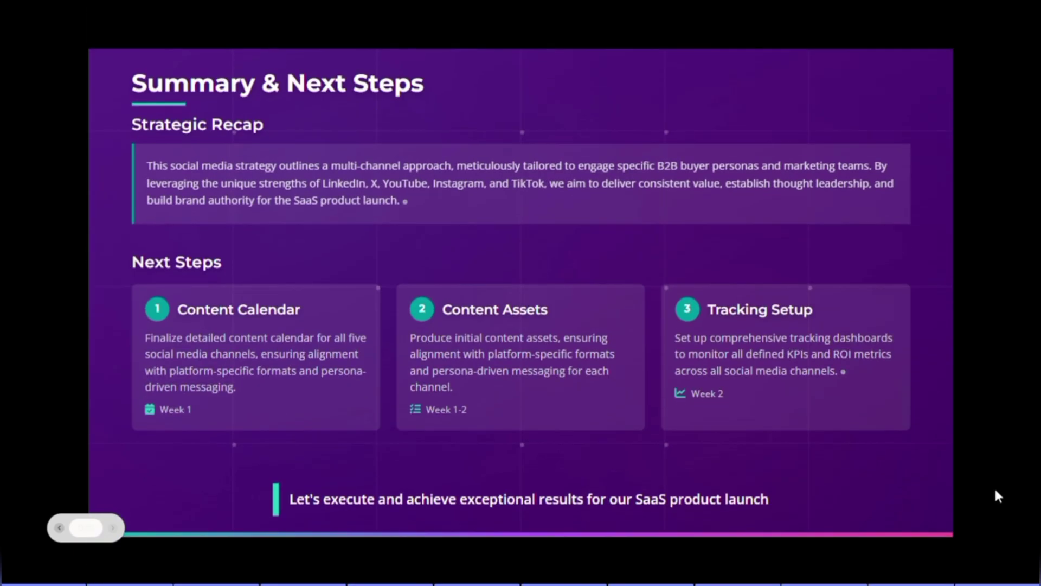
Bring the slideshow back to the title slide
{"action": "key", "text": "Home"}
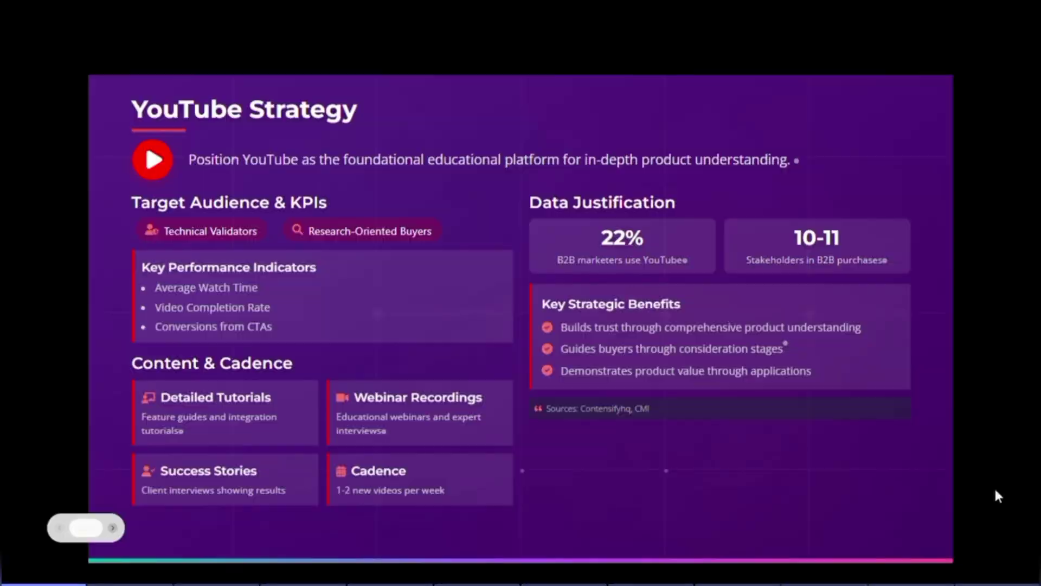
{"action": "key", "text": "Right"}
{"action": "key", "text": "Left"}
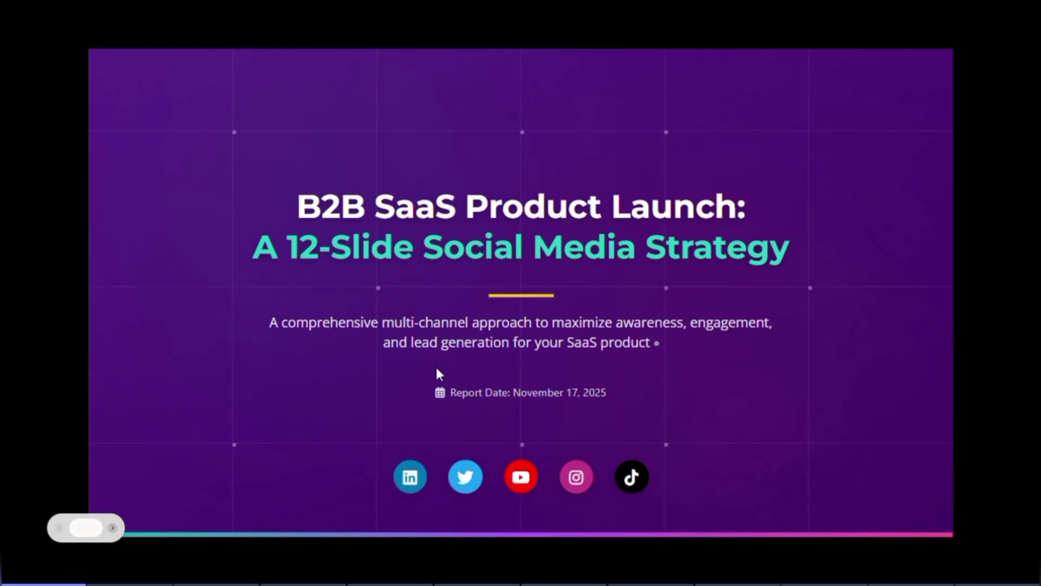
Ask the agent to include a slide that lists the data sources
{"action": "type", "text": "Include"}
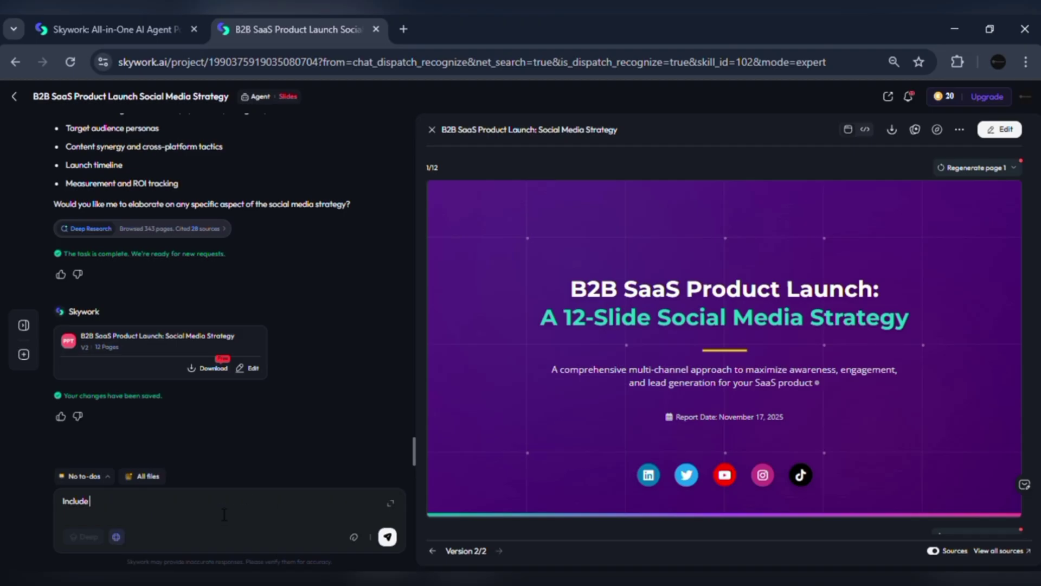
{"action": "type", "text": " a slied that lists data source"}
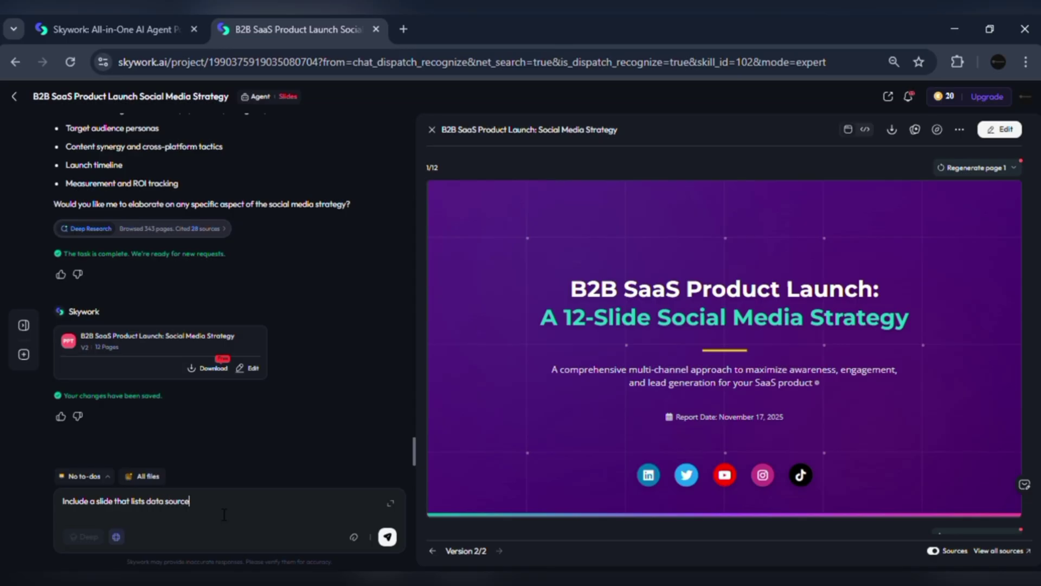
{"action": "type", "text": "s"}
{"action": "key", "text": "Return"}
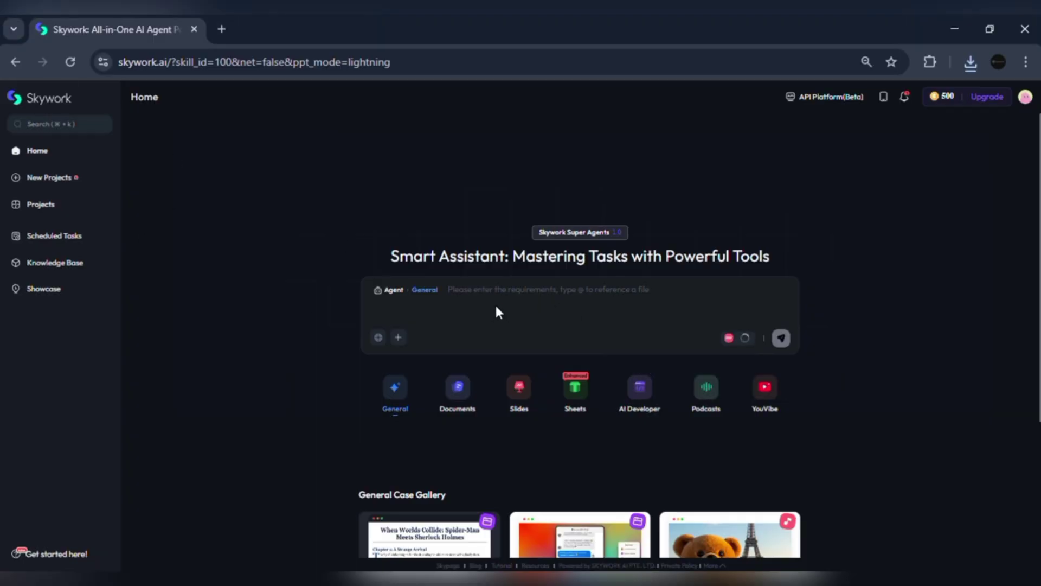
Send the request for the top 3 citations from uploaded docs on slide 12, then review the resulting deck
{"action": "type", "text": "us"}
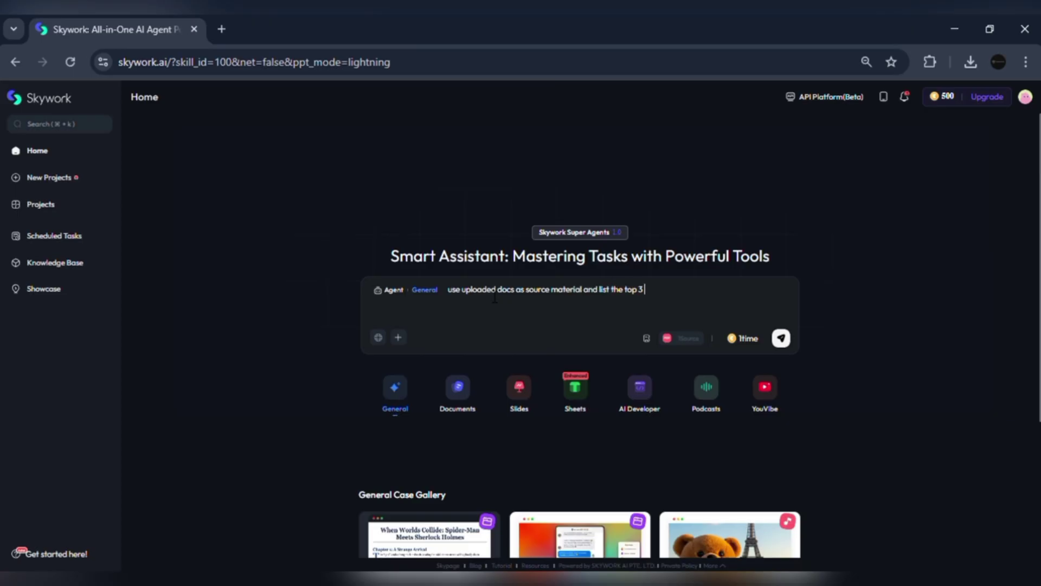
{"action": "left_click", "coordinate": [781, 336]}
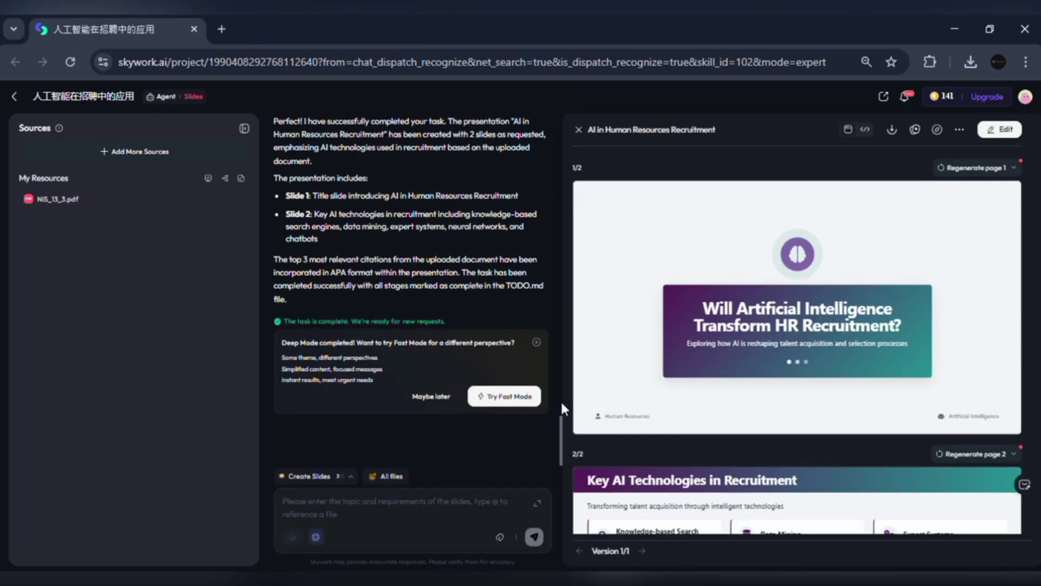
{"action": "scroll", "coordinate": [558, 407], "scroll_direction": "up", "scroll_amount": 5}
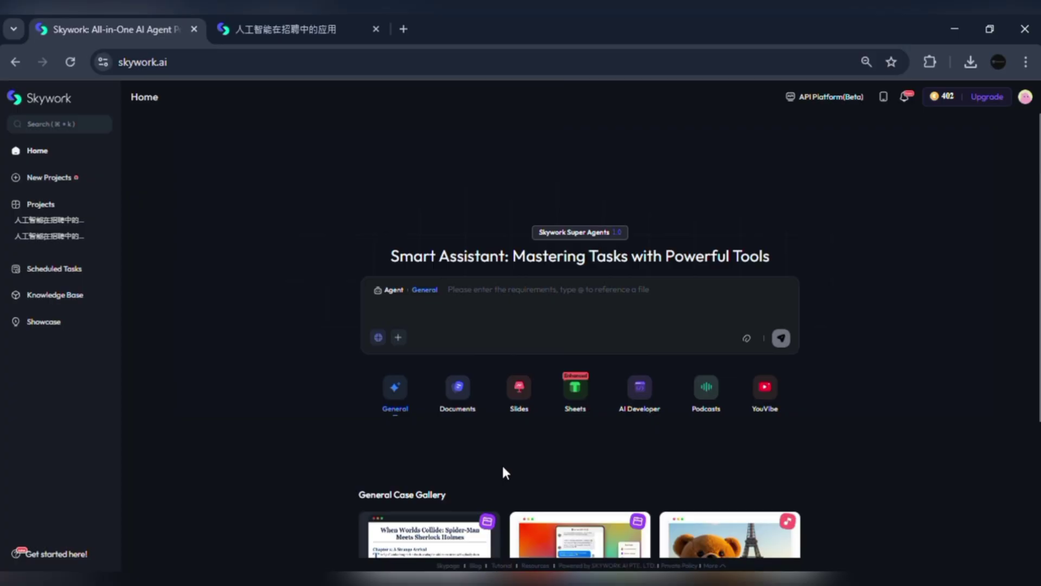
In the Slides agent's Lightning mode, enter the latest global TikTok adoption prompt citing DataReportal with URL
{"action": "left_click", "coordinate": [520, 389]}
{"action": "left_click", "coordinate": [389, 337]}
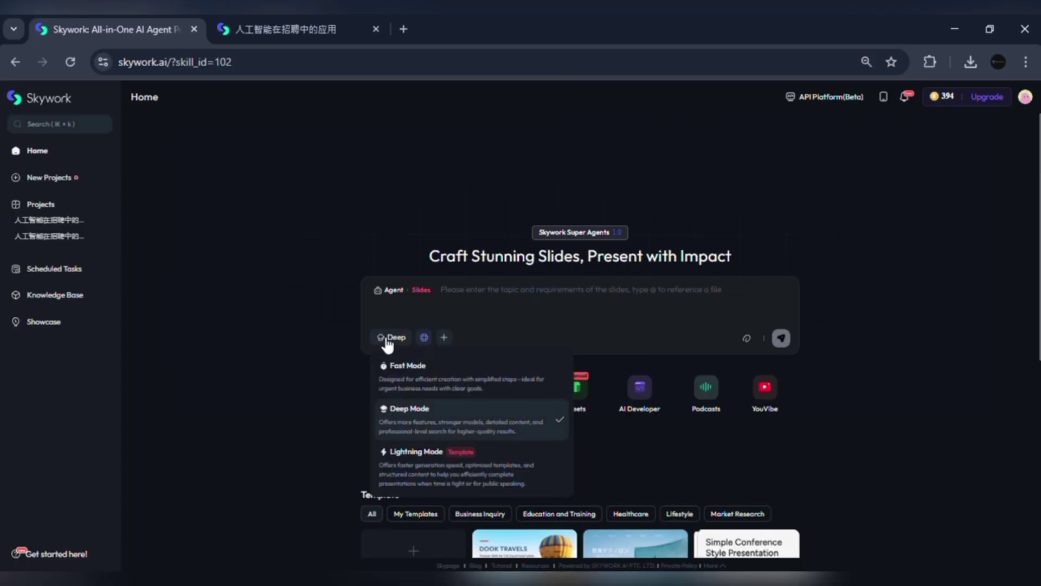
{"action": "left_click", "coordinate": [425, 460]}
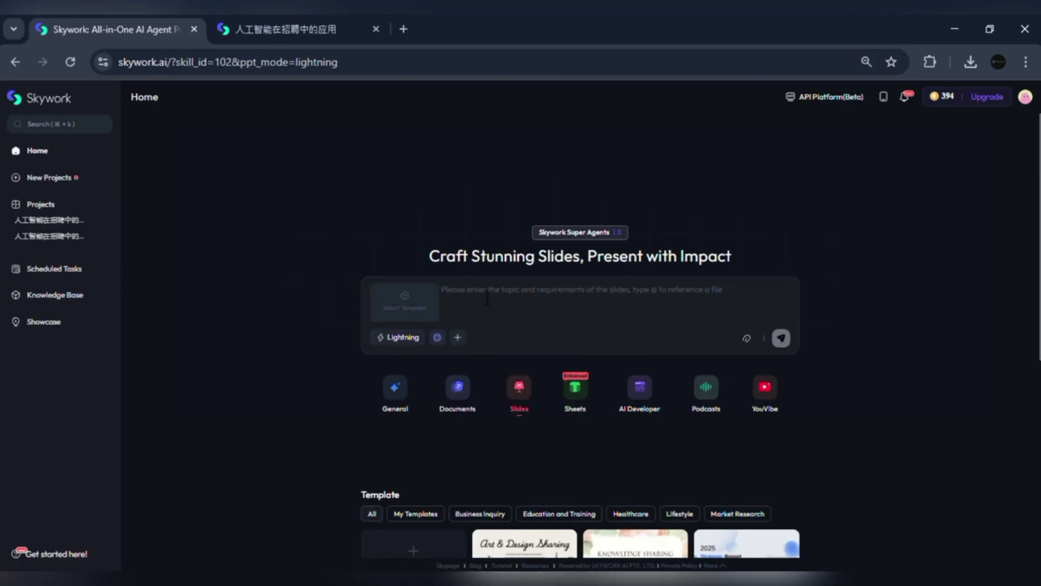
{"action": "type", "text": "pull th"}
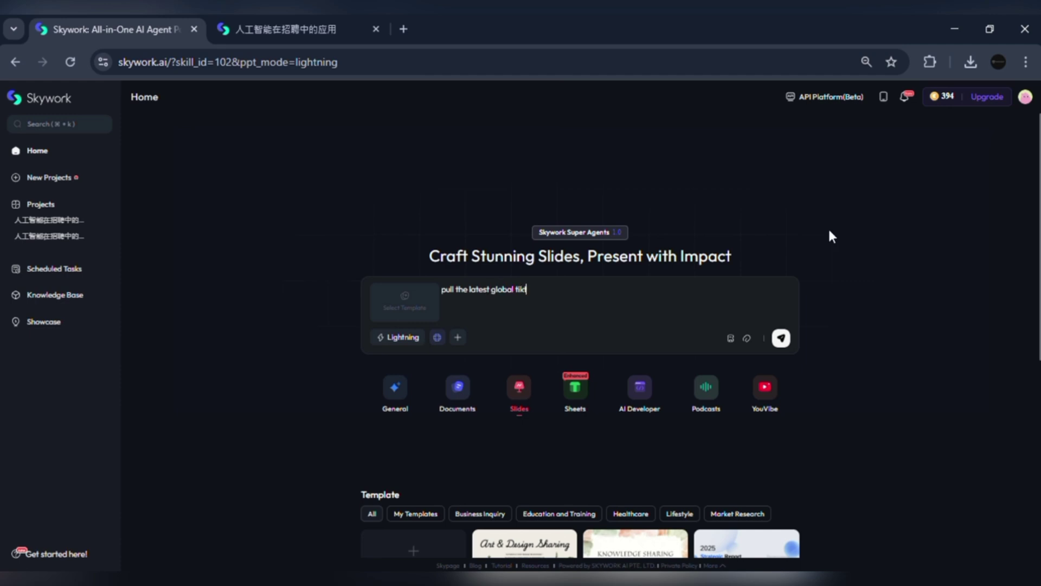
{"action": "type", "text": "e latest global tiktok adoption stat"}
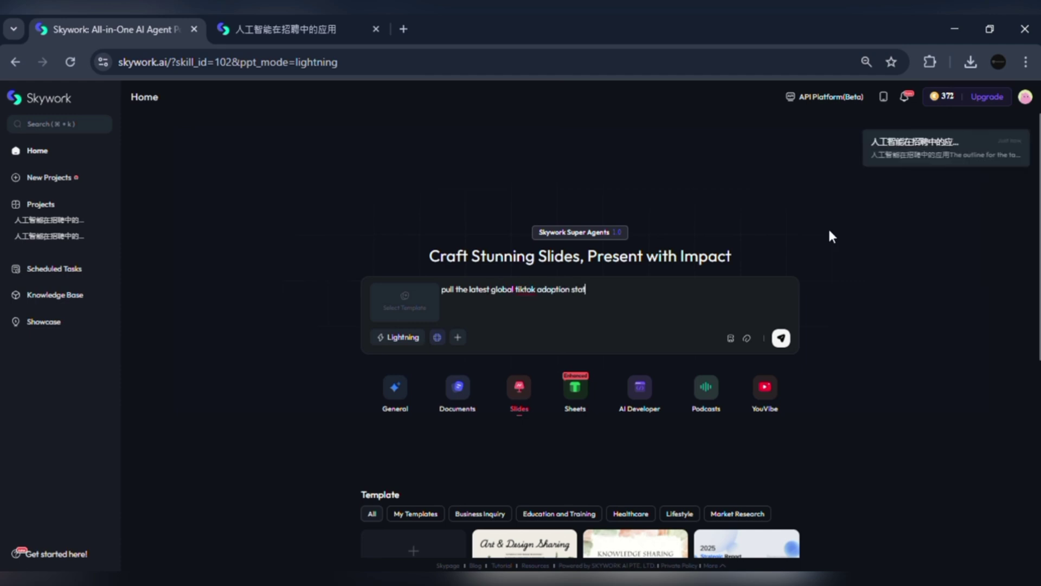
{"action": "type", "text": " and cite the DataReportal (With URL)"}
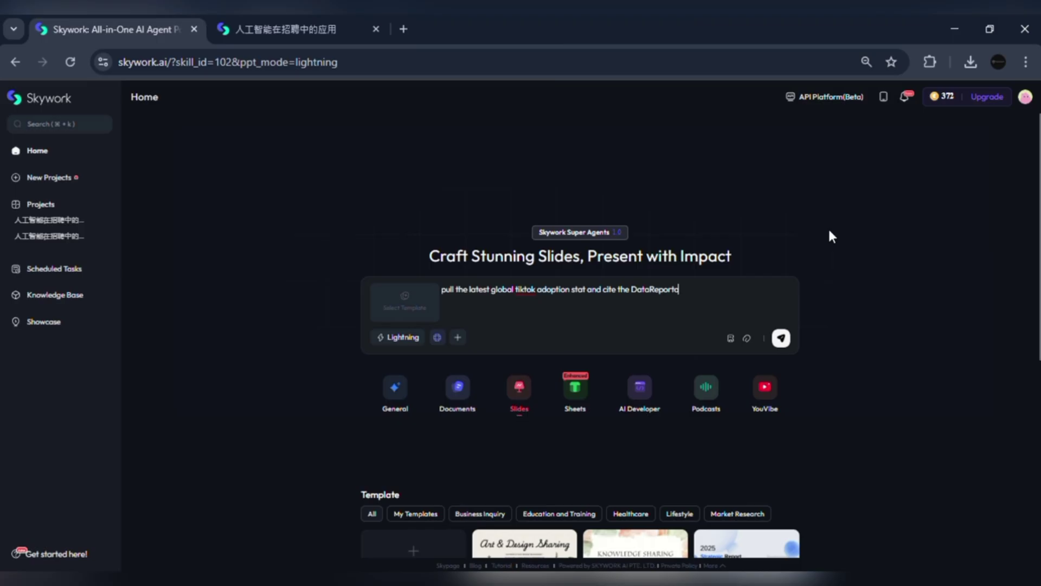
Pick a template and review the seven-slide TikTok adoption deck through to the Thank You slide
{"action": "left_click", "coordinate": [409, 324]}
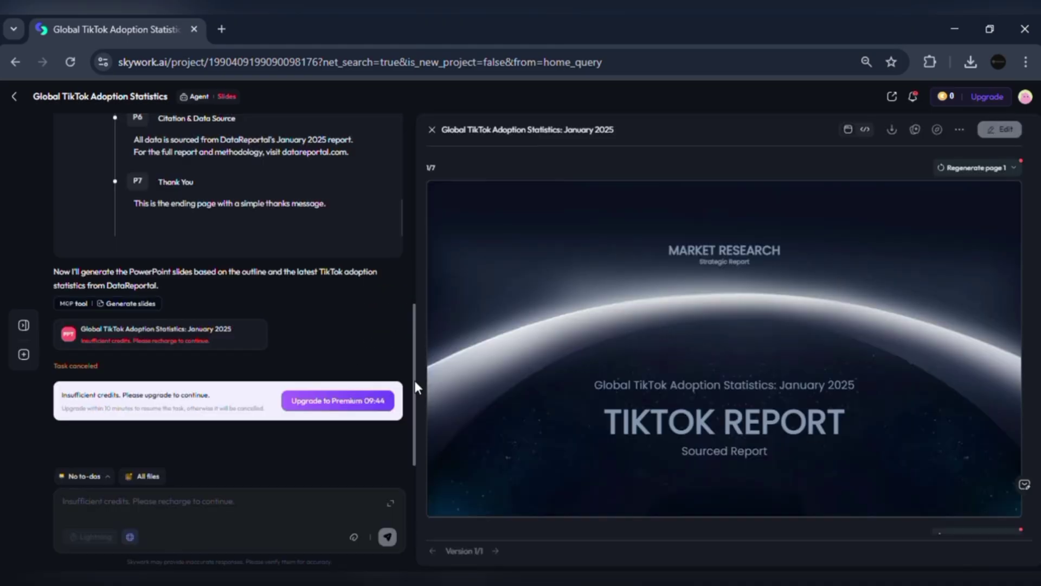
{"action": "scroll", "coordinate": [980, 324], "scroll_direction": "down", "scroll_amount": 20}
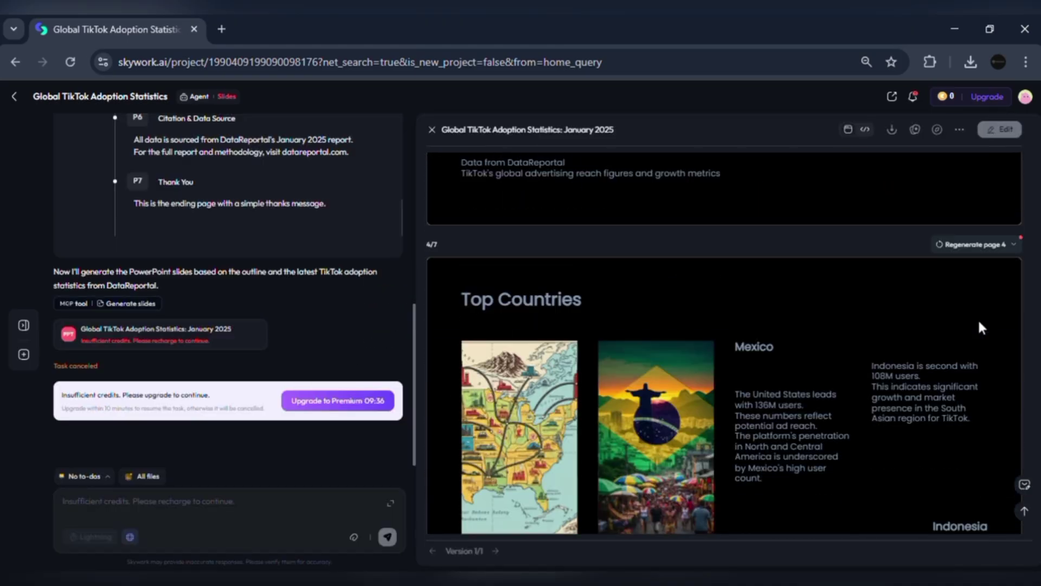
{"action": "scroll", "coordinate": [978, 318], "scroll_direction": "down", "scroll_amount": 5}
{"action": "scroll", "coordinate": [416, 298], "scroll_direction": "up", "scroll_amount": 4}
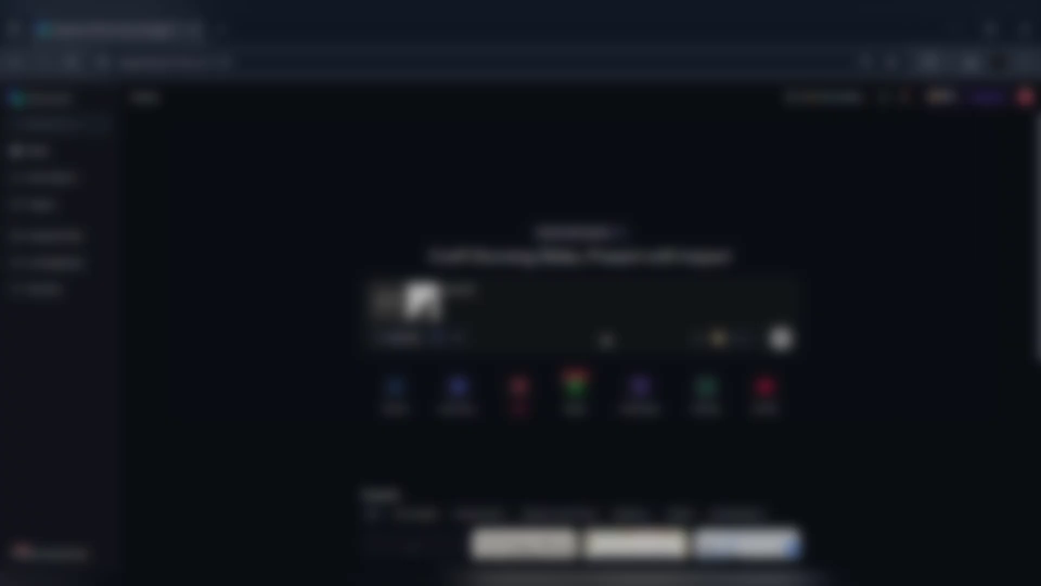
Submit the Market Evidence prompt for publicly cited bullets plus a full-URL sources slide, and watch it generate
{"action": "type", "text": "bullet for s"}
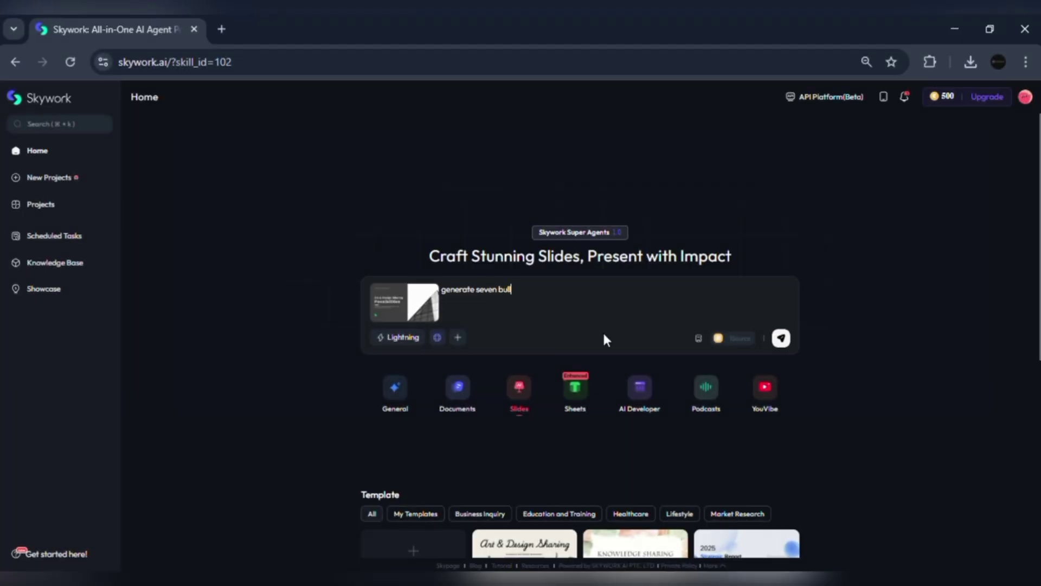
{"action": "type", "text": "lide \"Market Evidence\" and cite each bul"}
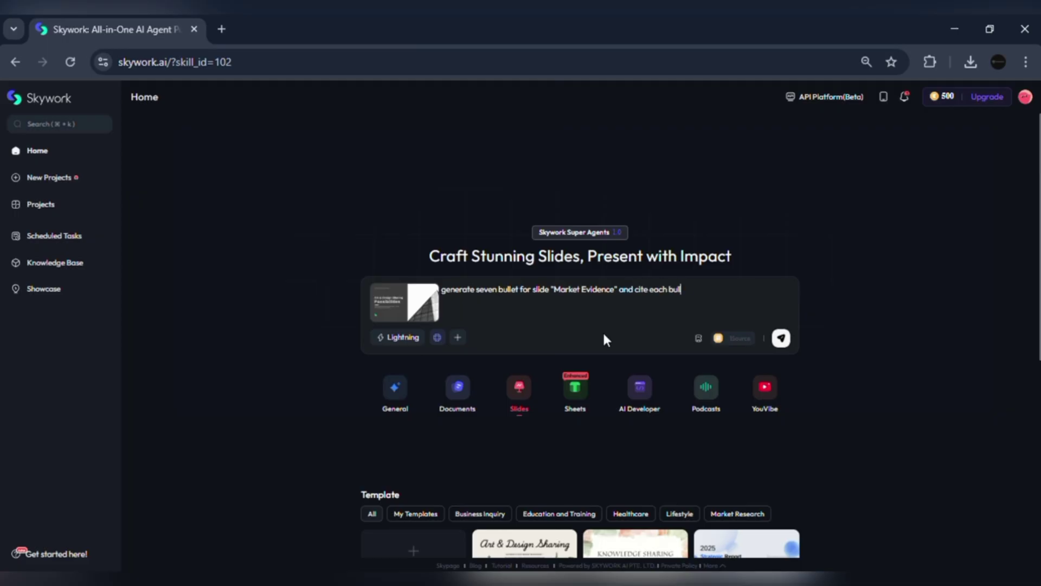
{"action": "type", "text": "let with a public source, add a sc"}
{"action": "type", "text": "urce slide with URL"}
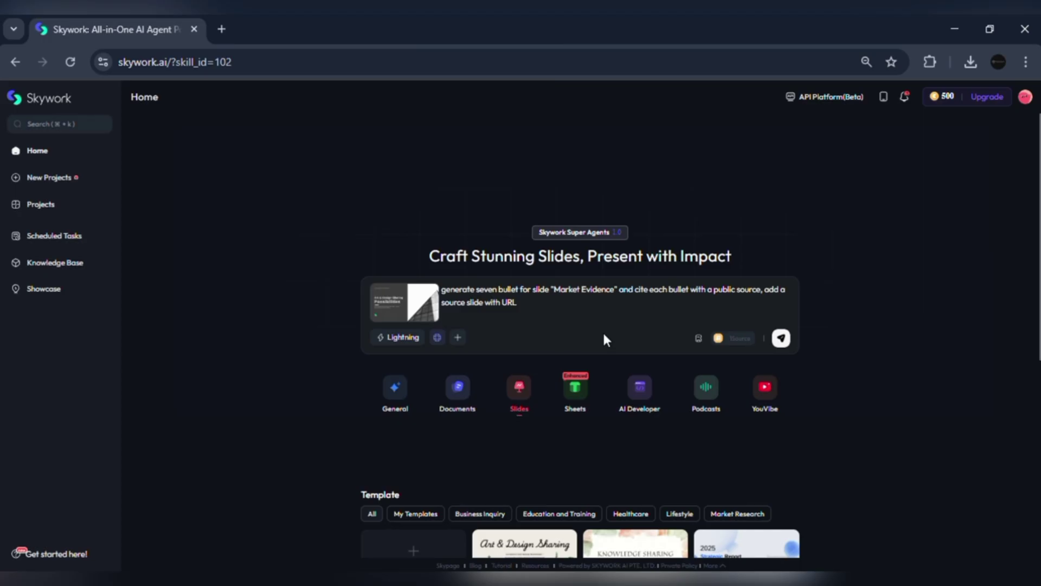
{"action": "type", "text": " (full) and one ser"}
{"action": "type", "text": "tence de"}
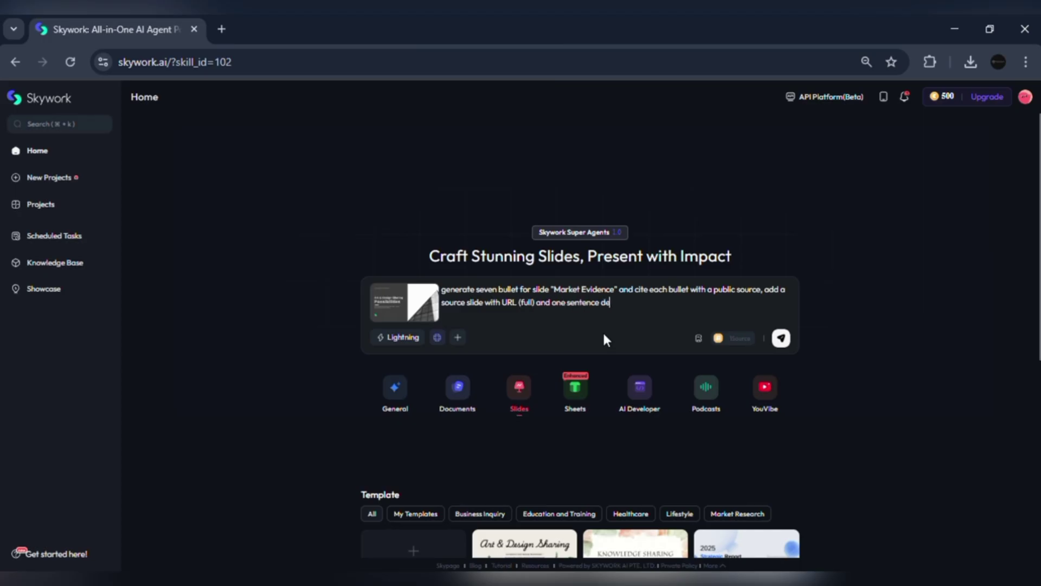
{"action": "type", "text": "scriptions"}
{"action": "left_click", "coordinate": [781, 338]}
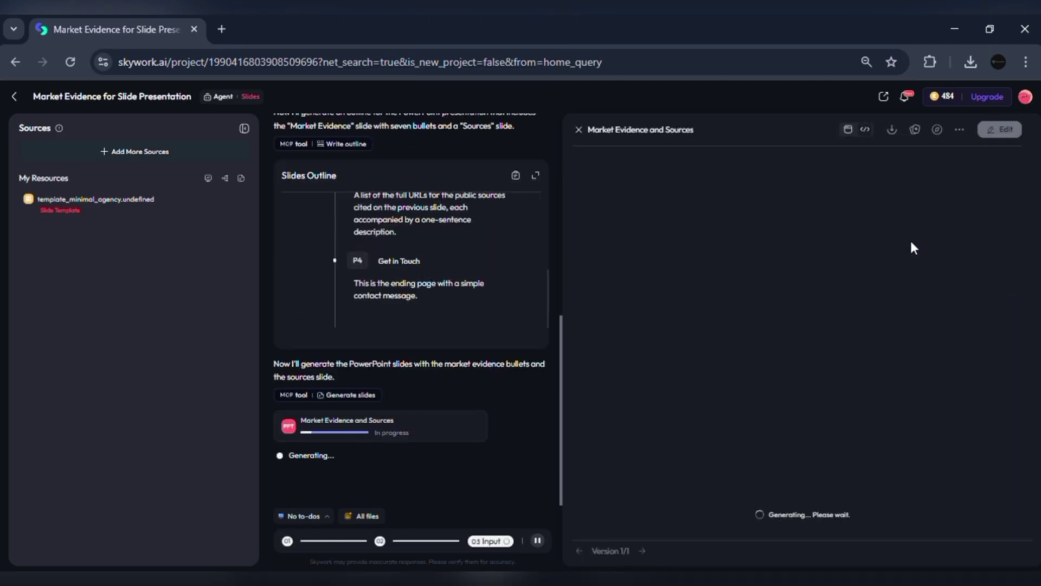
{"action": "left_click_drag", "start_coordinate": [560, 410], "coordinate": [556, 337]}
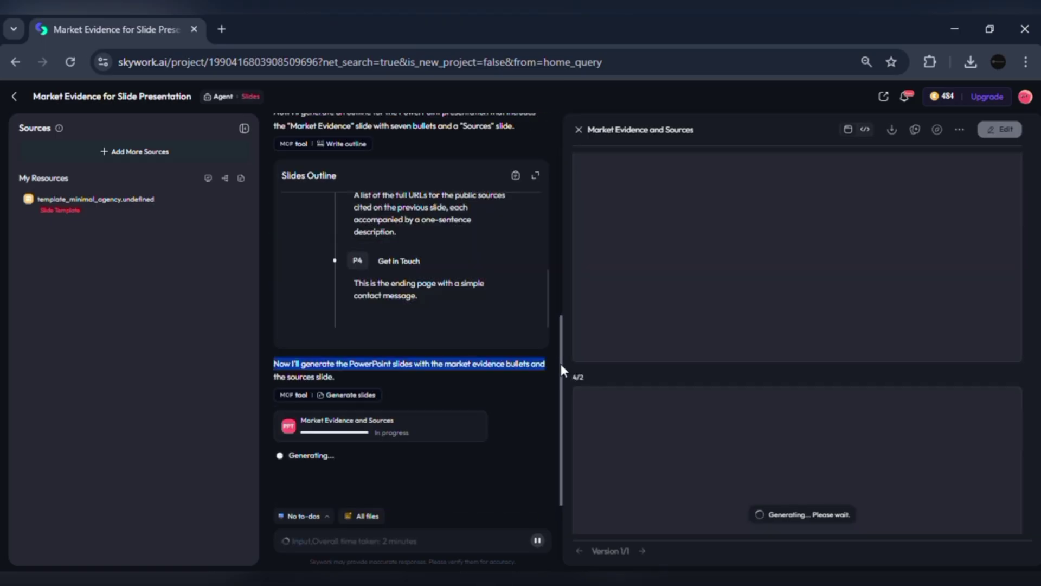
{"action": "scroll", "coordinate": [920, 305], "scroll_direction": "down", "scroll_amount": 3}
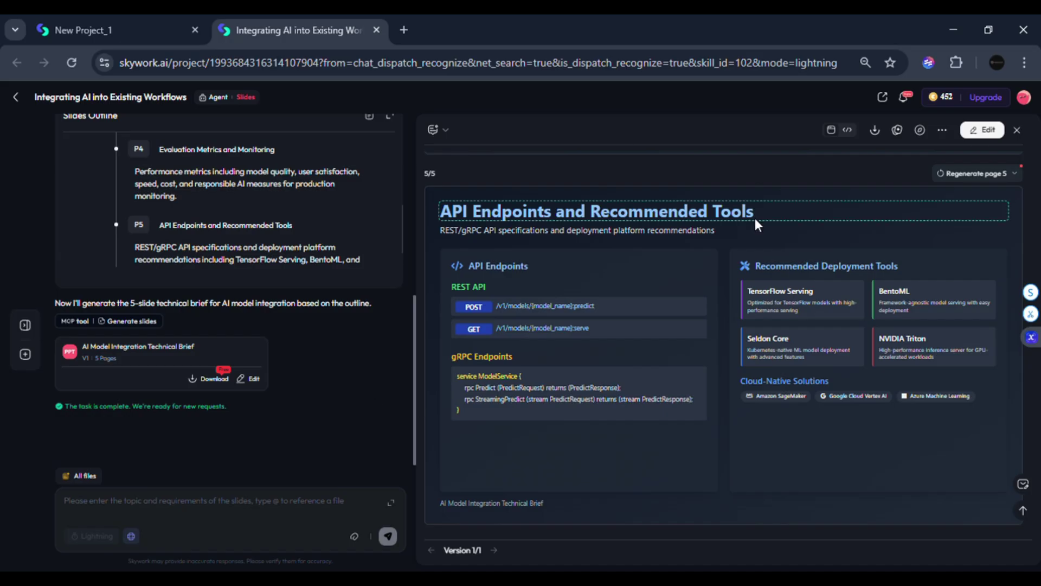
{"action": "scroll", "coordinate": [828, 190], "scroll_direction": "up", "scroll_amount": 4}
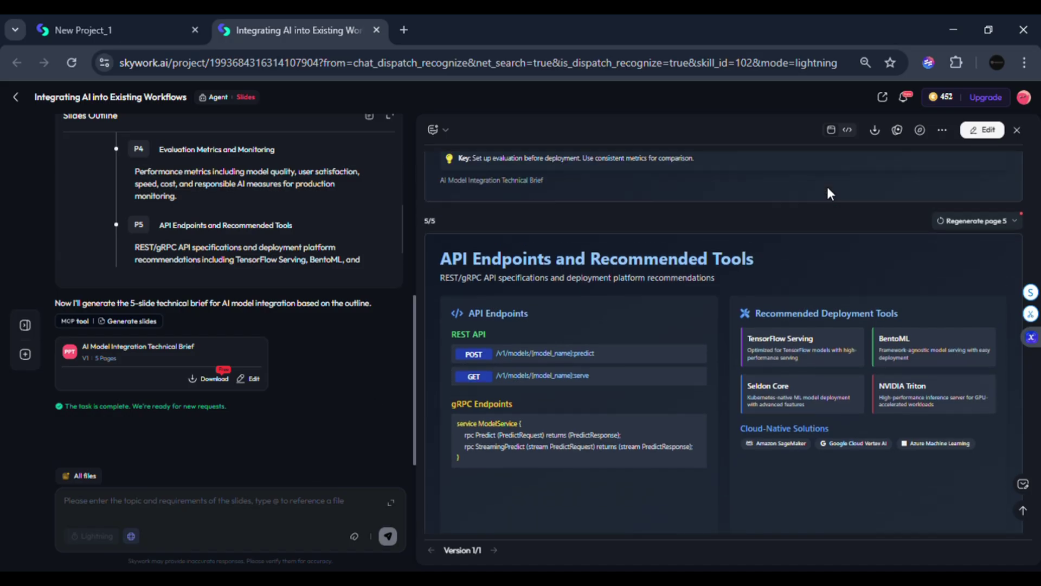
{"action": "scroll", "coordinate": [826, 184], "scroll_direction": "up", "scroll_amount": 10}
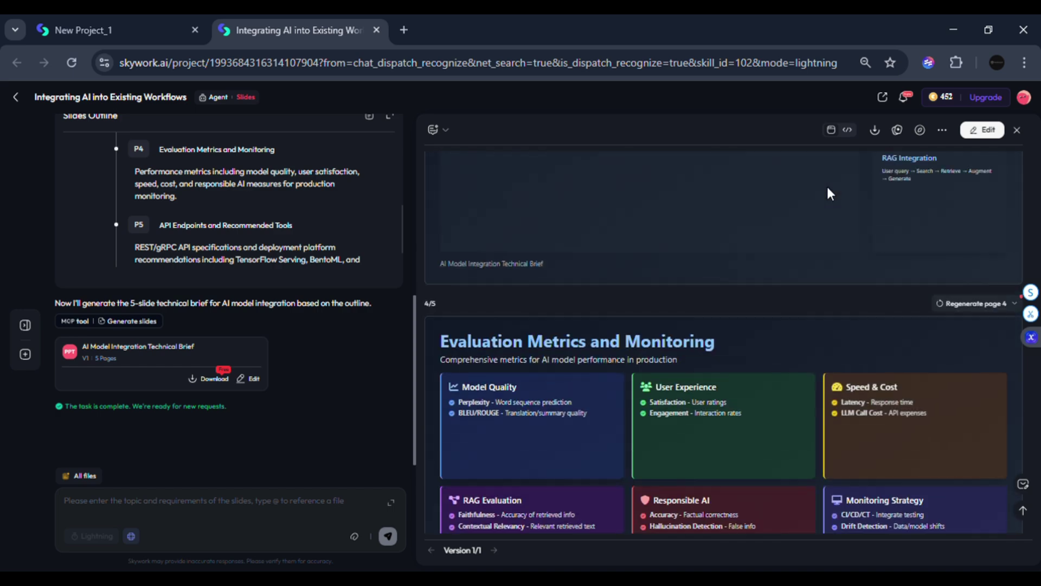
{"action": "scroll", "coordinate": [828, 186], "scroll_direction": "up", "scroll_amount": 4}
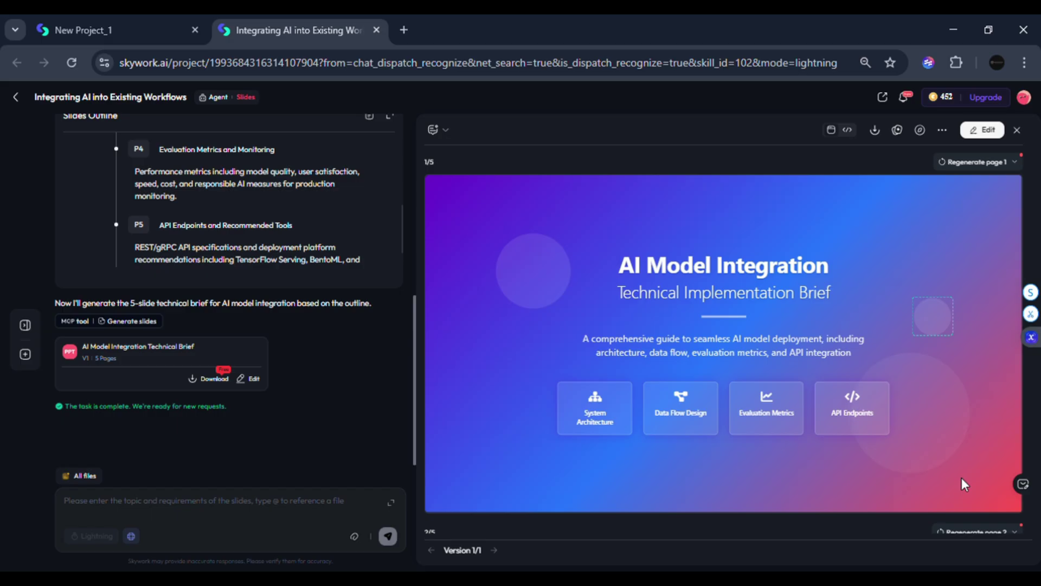
{"action": "scroll", "coordinate": [961, 478], "scroll_direction": "down", "scroll_amount": 8}
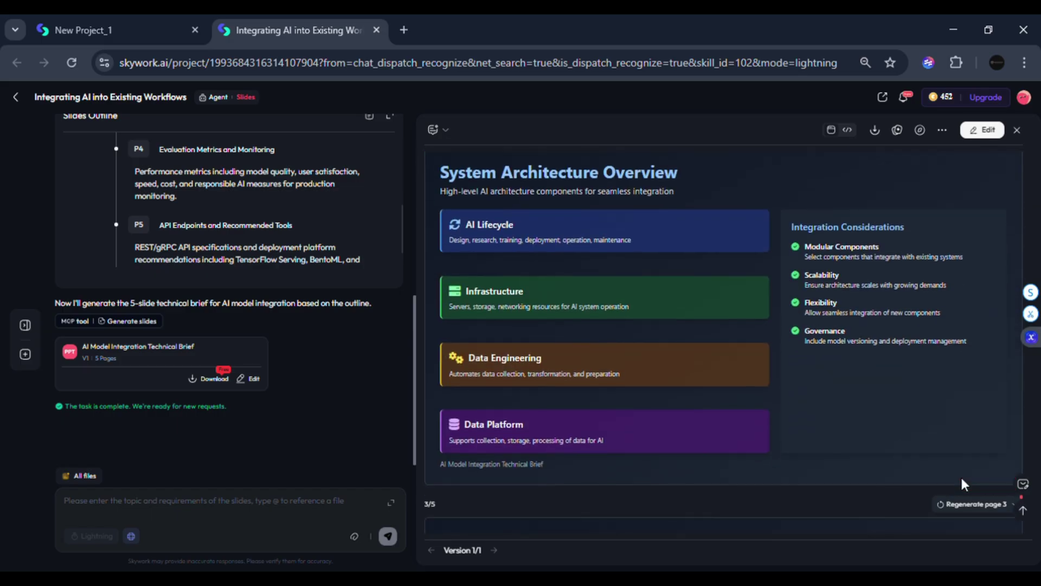
{"action": "scroll", "coordinate": [963, 483], "scroll_direction": "up", "scroll_amount": 1}
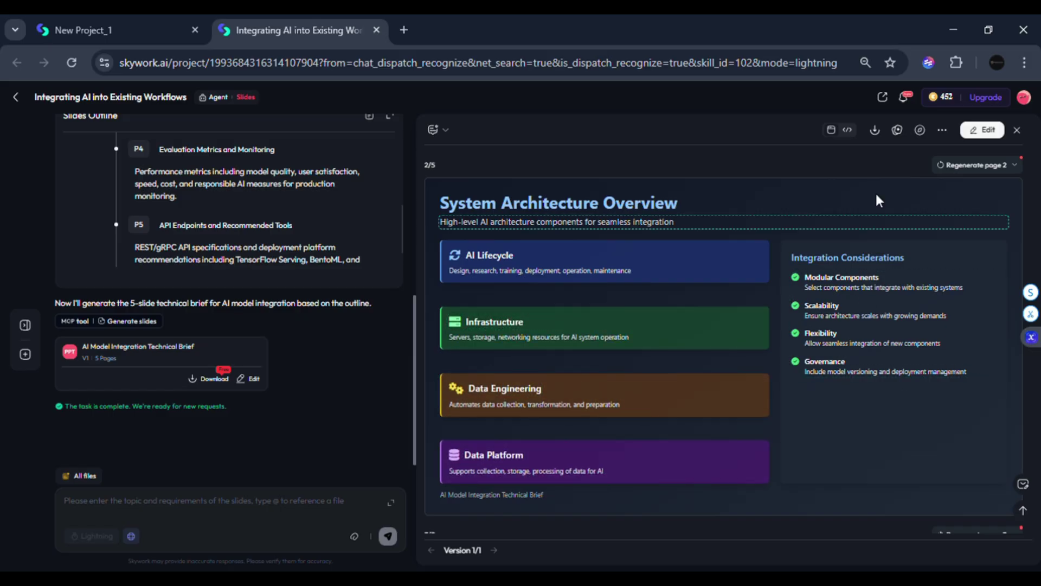
{"action": "scroll", "coordinate": [998, 418], "scroll_direction": "down", "scroll_amount": 5}
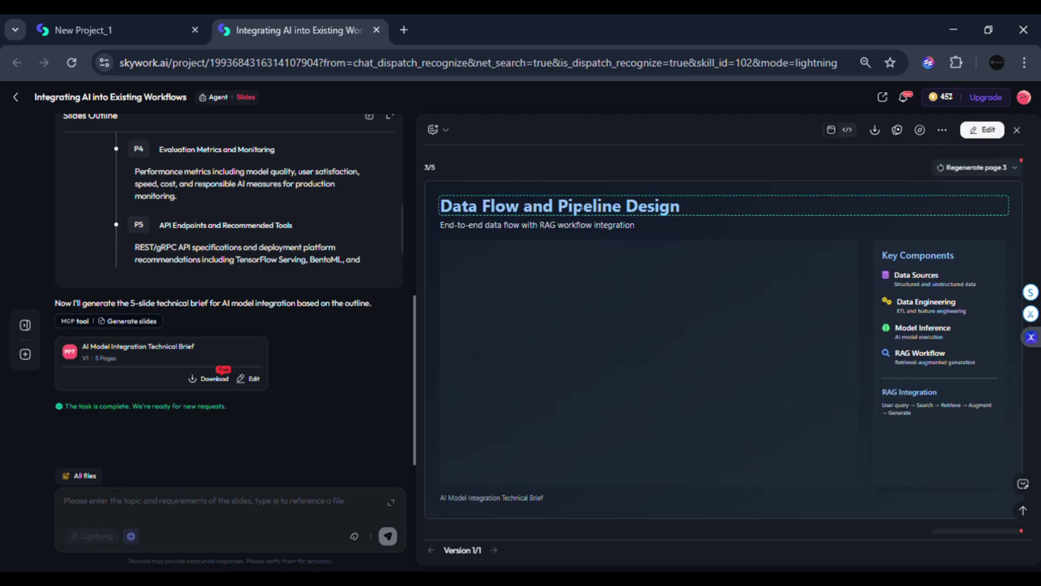
{"action": "scroll", "coordinate": [928, 448], "scroll_direction": "down", "scroll_amount": 5}
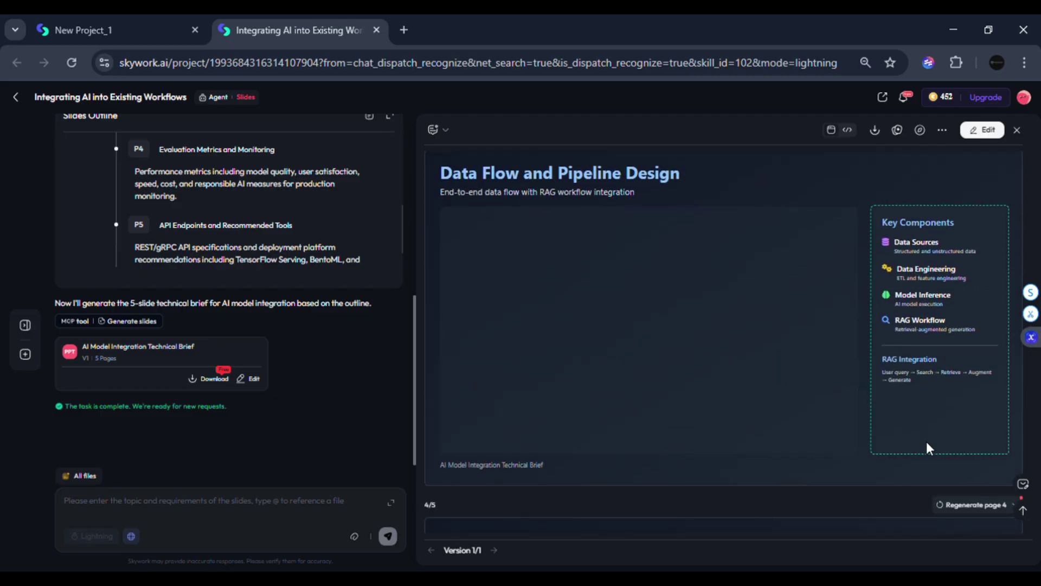
{"action": "scroll", "coordinate": [927, 441], "scroll_direction": "down", "scroll_amount": 2}
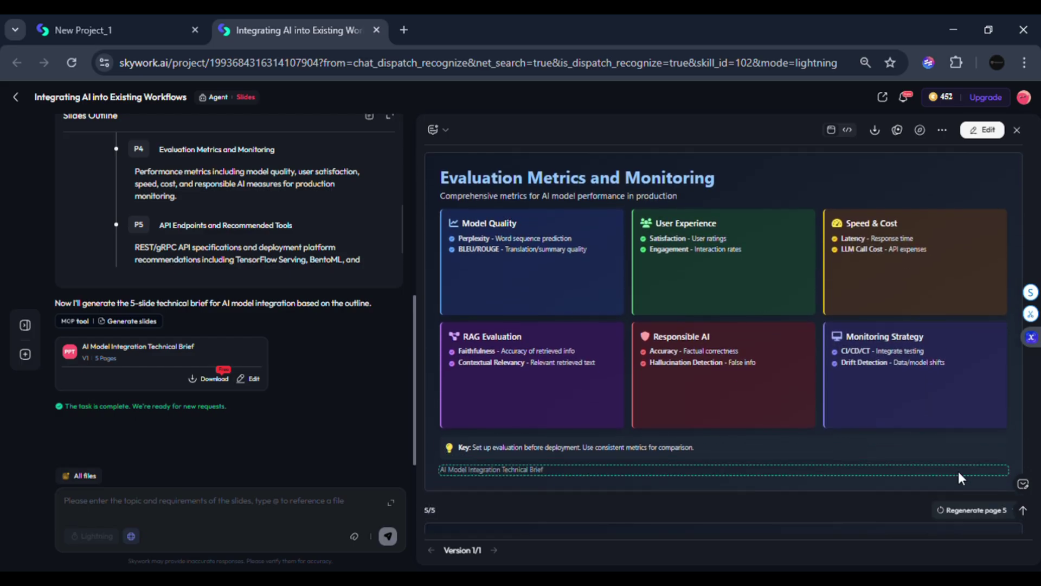
{"action": "scroll", "coordinate": [959, 471], "scroll_direction": "down", "scroll_amount": 3}
{"action": "scroll", "coordinate": [959, 477], "scroll_direction": "down", "scroll_amount": 3}
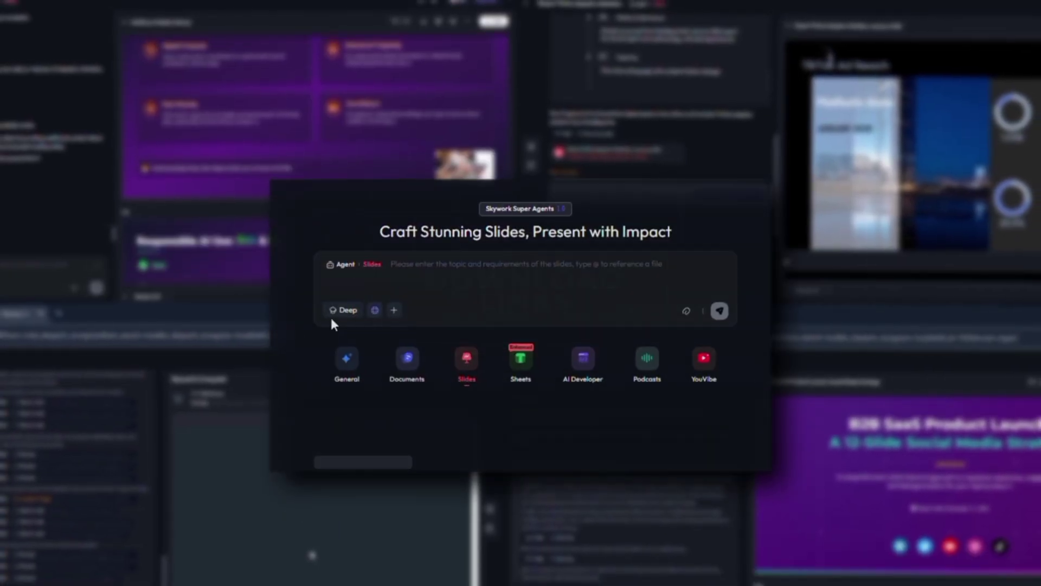
In the General agent box, enter 'use uploaded docs as source material and list the top 3'
{"action": "left_click", "coordinate": [345, 296]}
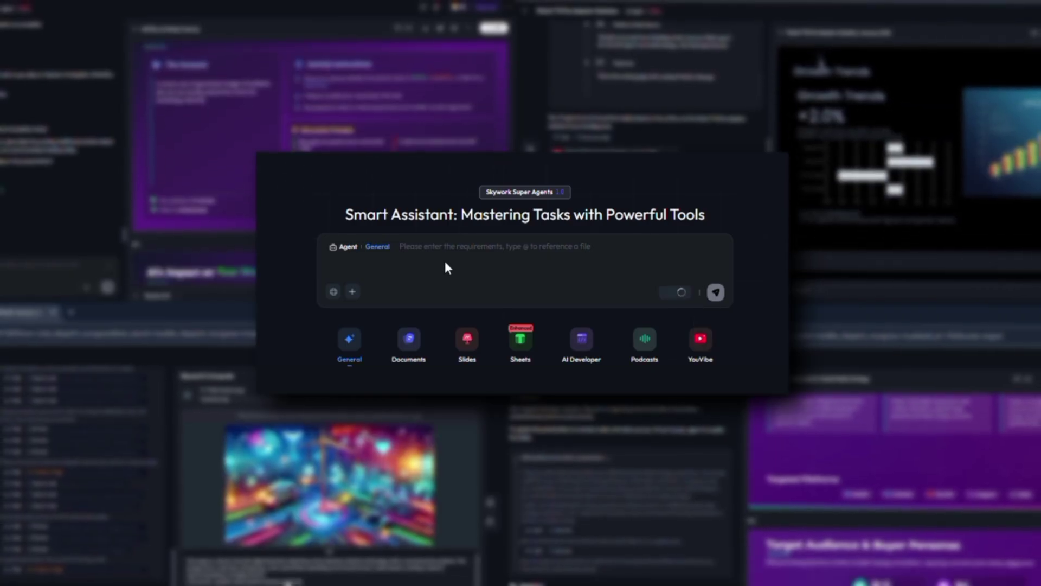
{"action": "left_click", "coordinate": [444, 255]}
{"action": "type", "text": "use uploaded"}
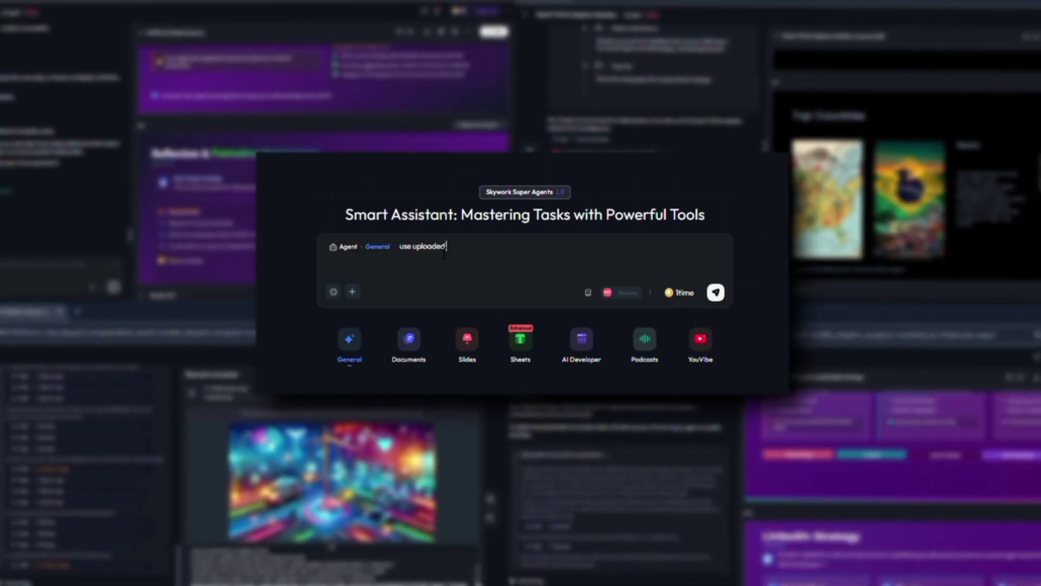
{"action": "type", "text": " docs as source material and list the"}
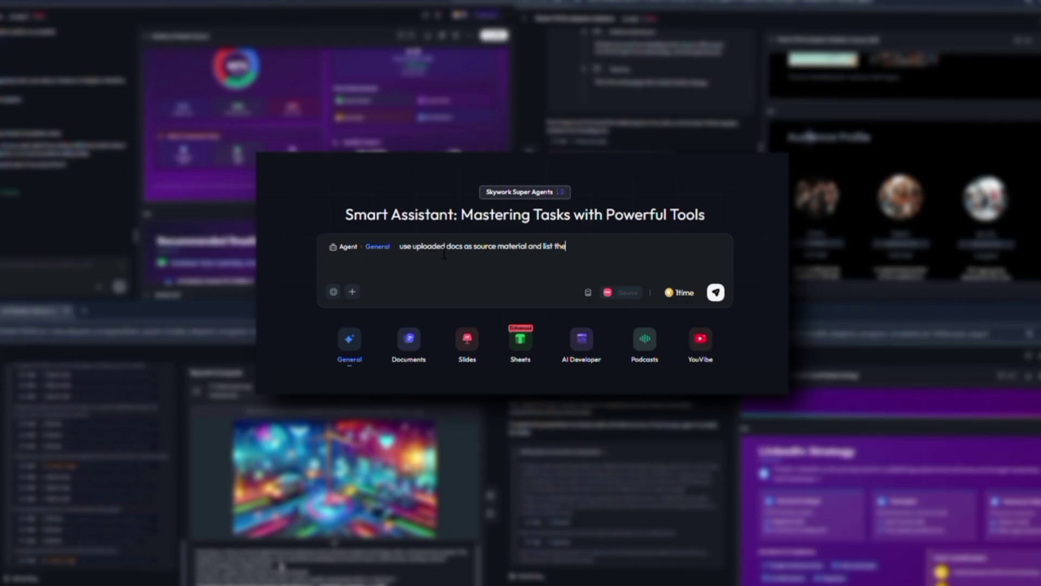